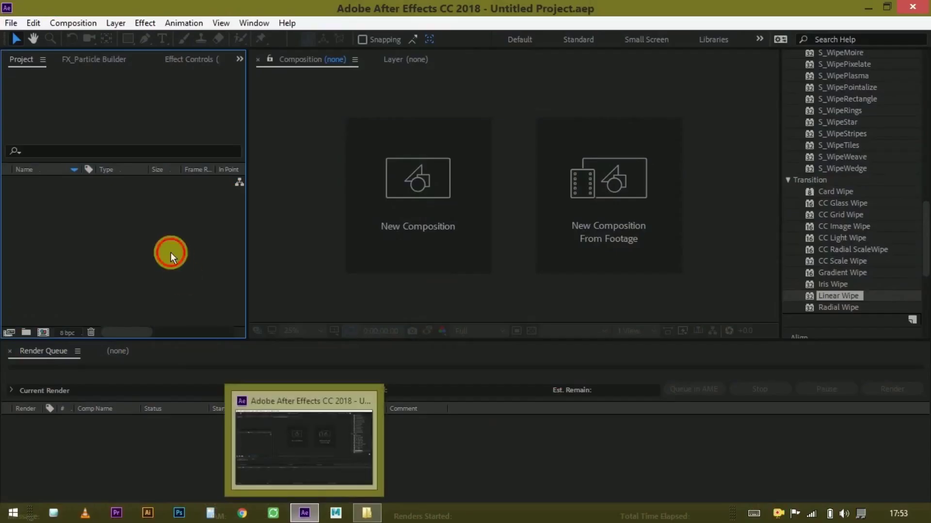
# Drag footage.mov from the gun folder into the Project panel, then close the Explorer window.
pyautogui.click(366, 515)
pyautogui.moveTo(402, 51); pyautogui.dragTo(611, 72)
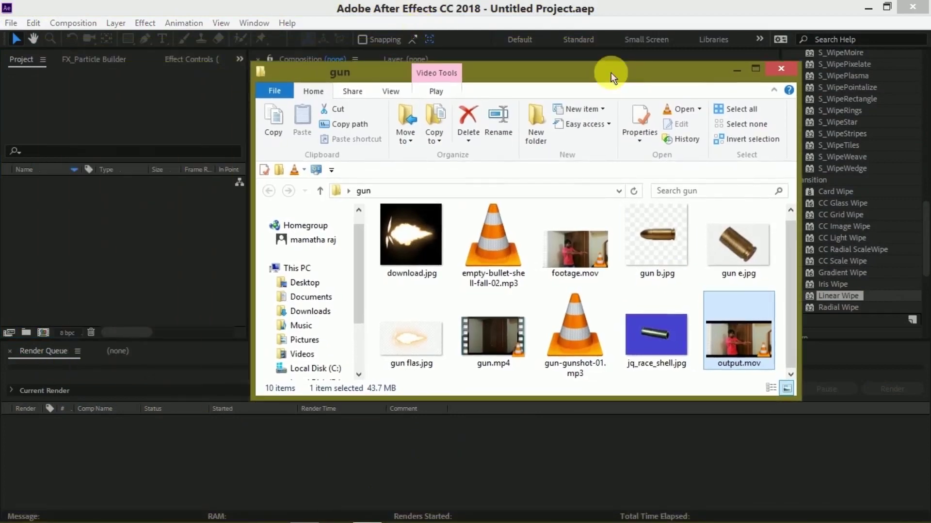
pyautogui.moveTo(573, 252); pyautogui.dragTo(143, 269)
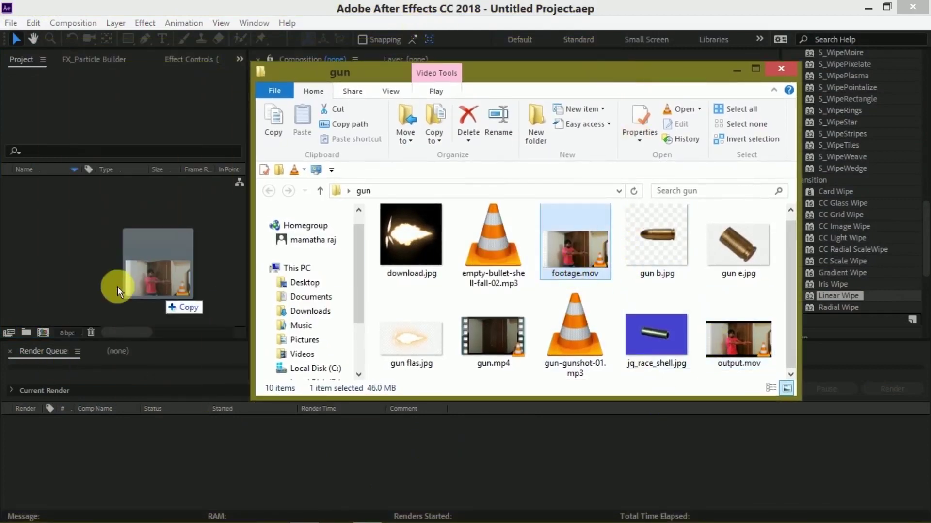
pyautogui.click(780, 68)
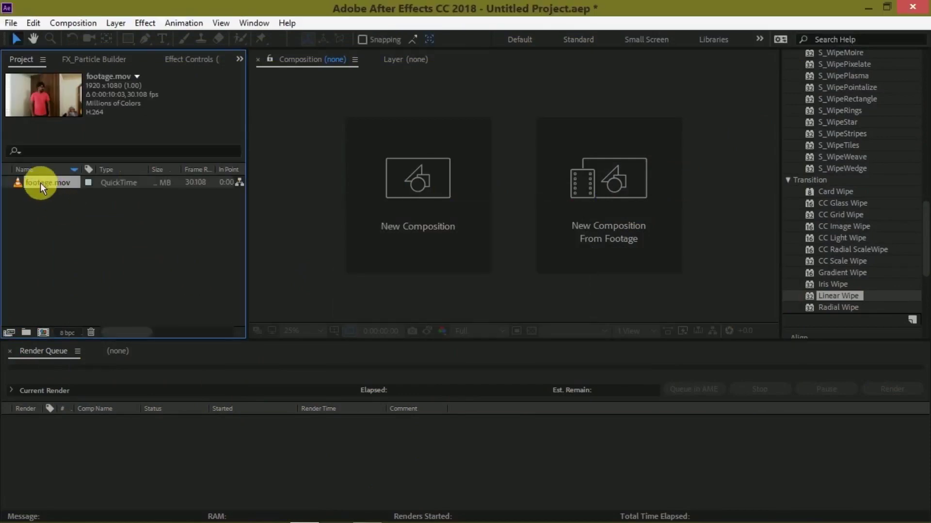
# Drop footage.mov onto the New Composition icon to create the footage comp.
pyautogui.click(66, 214)
pyautogui.click(61, 186)
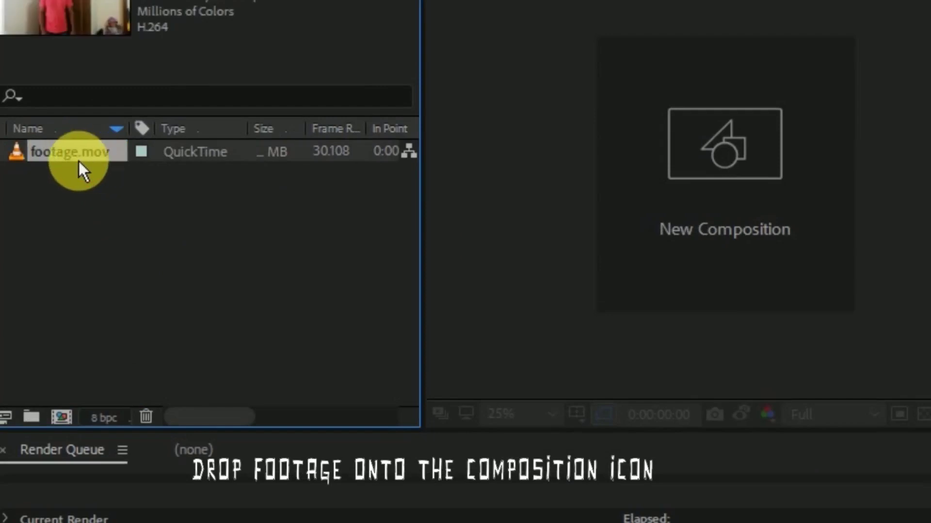
pyautogui.moveTo(80, 162); pyautogui.dragTo(70, 221)
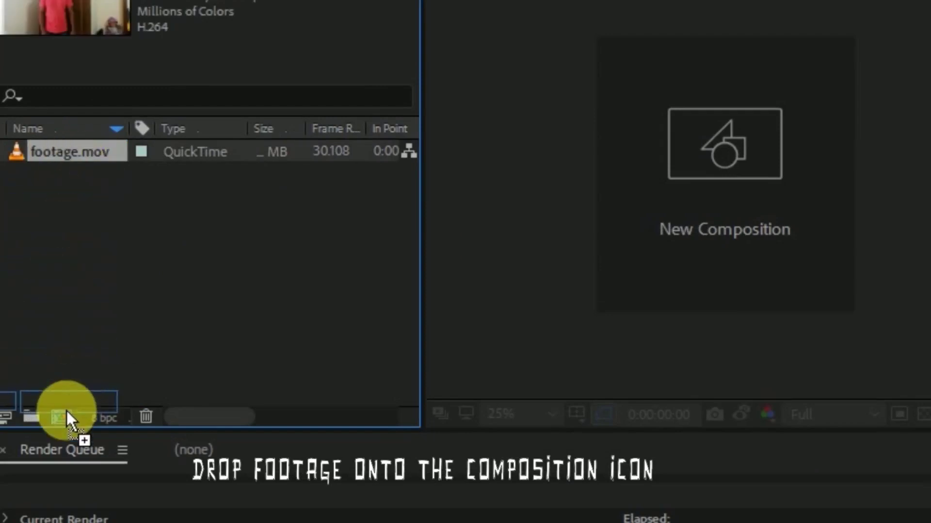
pyautogui.moveTo(66, 409); pyautogui.dragTo(63, 410)
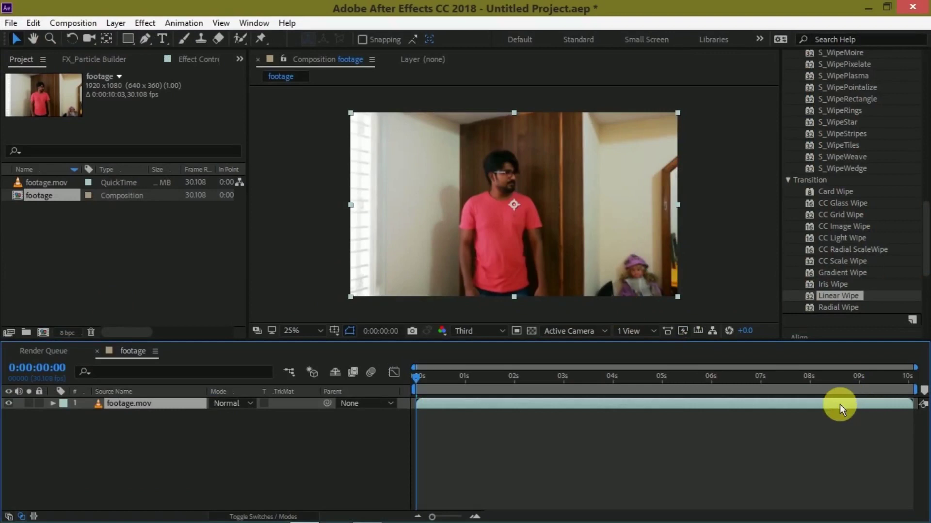
# Preview the clip, then scrub forward toward the gunshot.
pyautogui.press('space')
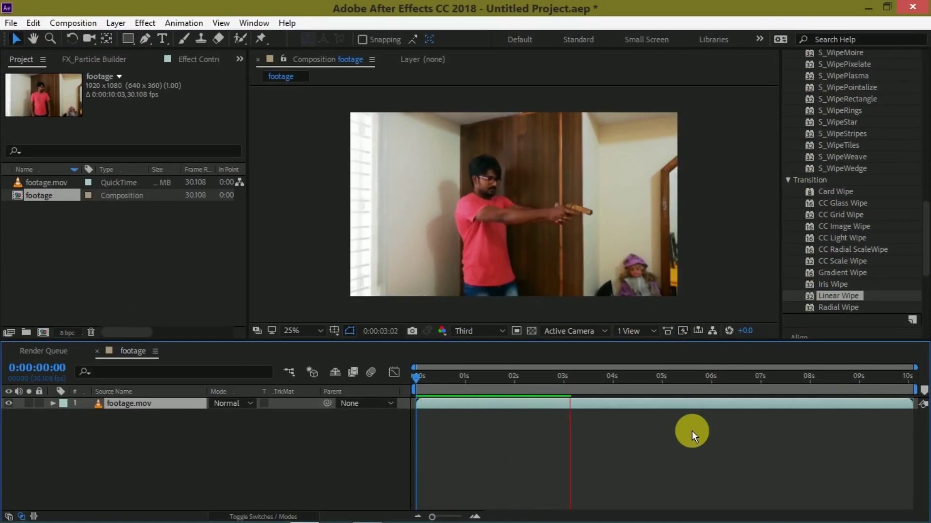
pyautogui.click(417, 374)
pyautogui.moveTo(418, 375); pyautogui.dragTo(601, 391)
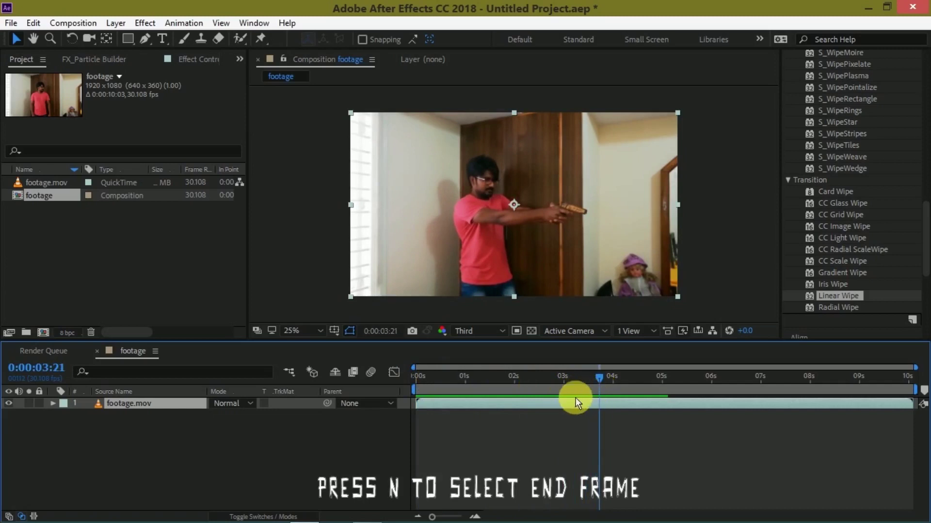
# End the work area at 0:00:03:21 and trim the composition to the work area.
pyautogui.press('n')
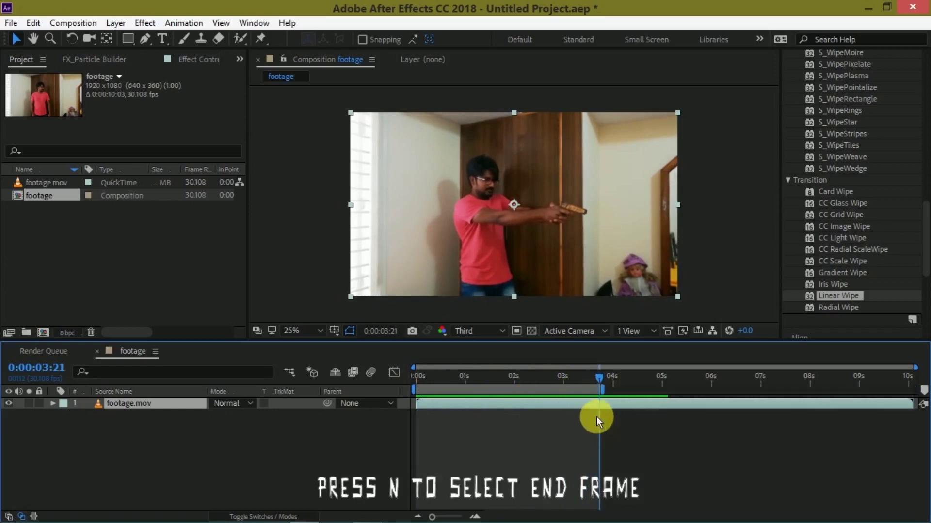
pyautogui.rightClick(572, 387)
pyautogui.click(608, 426)
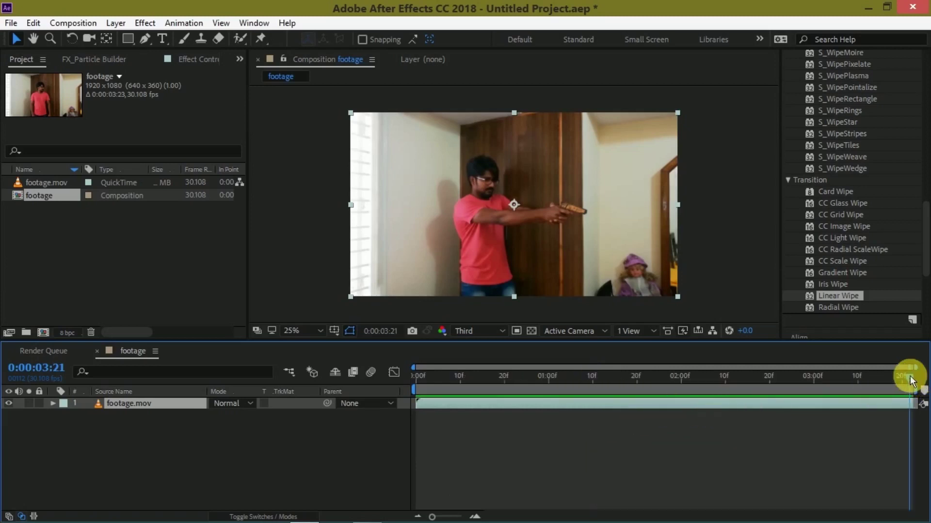
# Scrub back to about 0:00:02:06, bring up the Preview controls, and play from 0:00:02:23.
pyautogui.moveTo(886, 374)
pyautogui.mouseDown()
pyautogui.moveTo(718, 364)
pyautogui.moveTo(785, 379)
pyautogui.mouseUp()
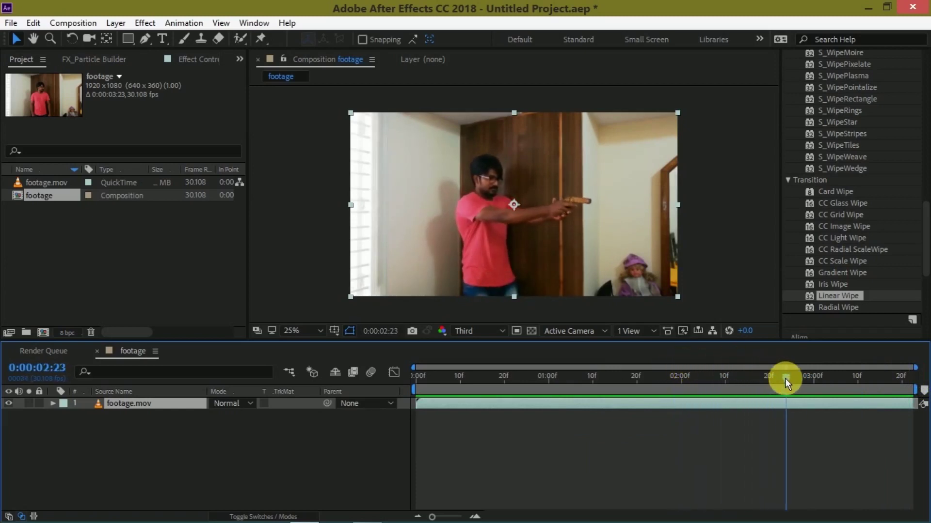
pyautogui.scroll(-5, 921, 266)
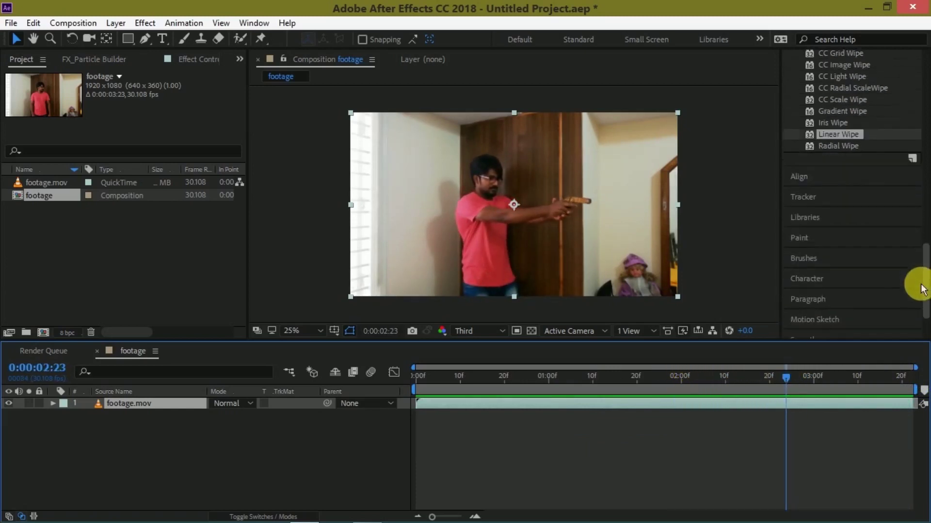
pyautogui.scroll(-3, 846, 313)
pyautogui.click(814, 332)
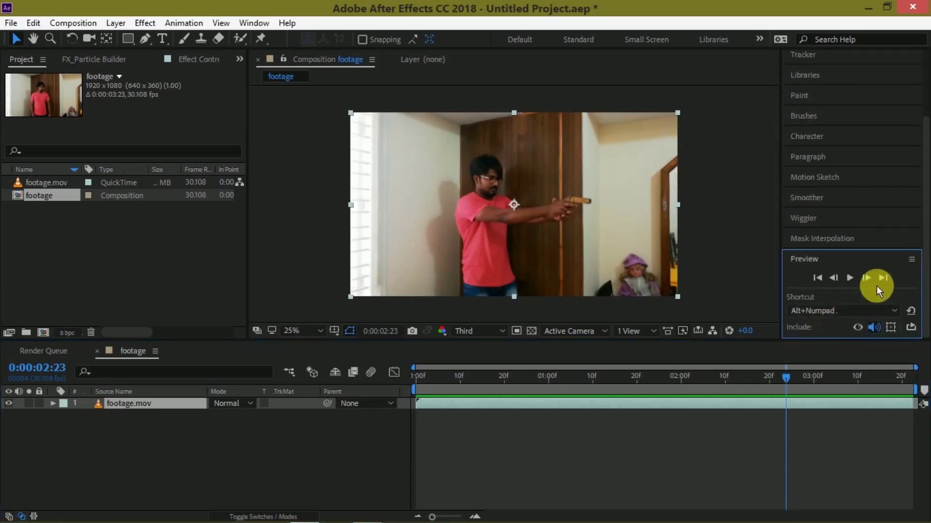
pyautogui.click(868, 280)
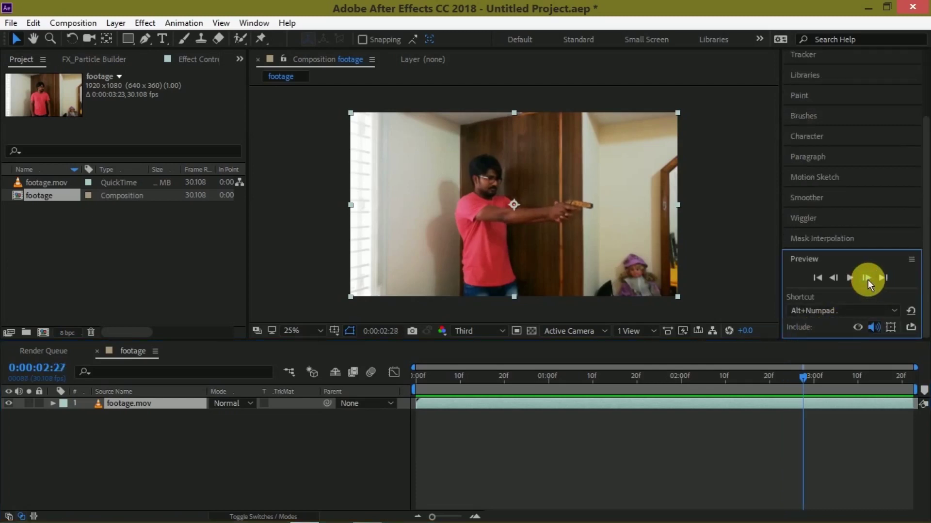
# Step frame by frame forward and back until landing on 0:00:03:04, the firing frame.
pyautogui.click(868, 280)
pyautogui.click(868, 280)
pyautogui.click(868, 280)
pyautogui.click(868, 280)
pyautogui.click(868, 280)
pyautogui.click(867, 281)
pyautogui.click(868, 281)
pyautogui.click(831, 277)
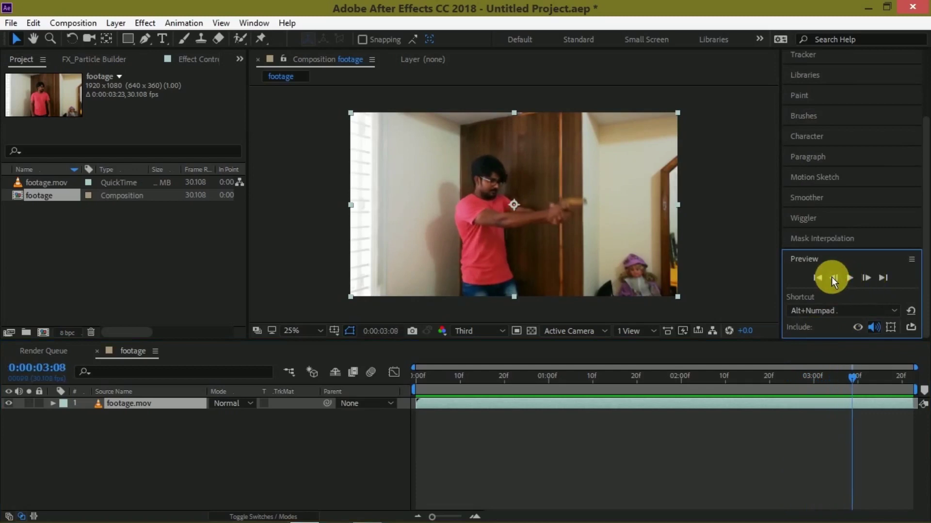
pyautogui.click(832, 277)
pyautogui.click(831, 277)
pyautogui.click(831, 278)
pyautogui.click(831, 277)
pyautogui.click(831, 277)
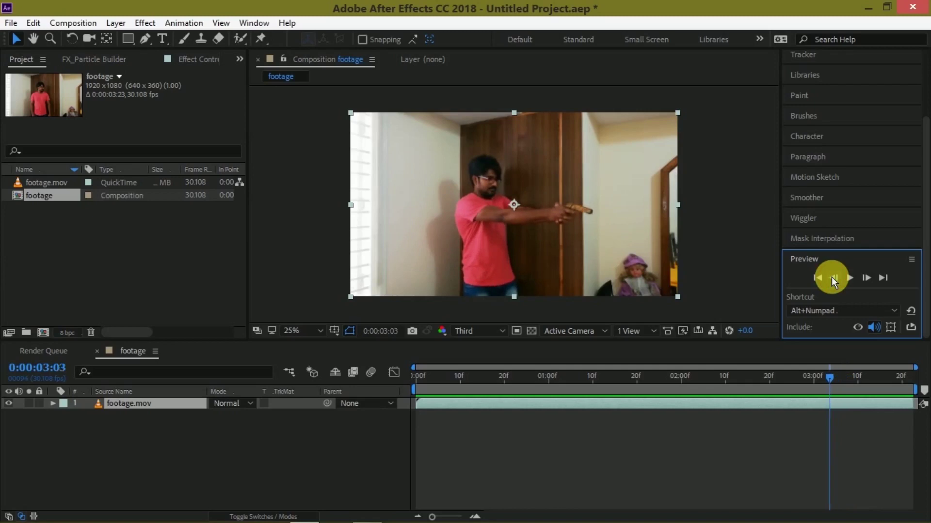
pyautogui.click(861, 280)
pyautogui.click(861, 281)
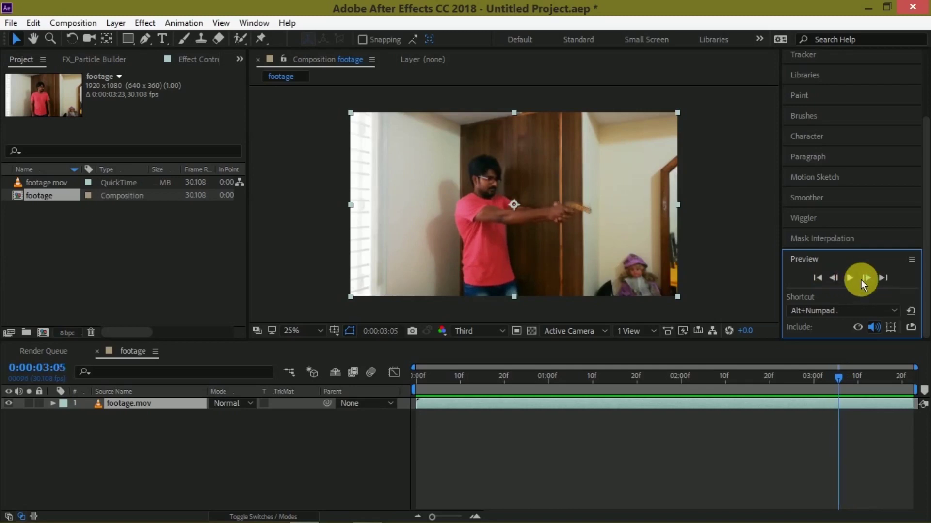
pyautogui.click(837, 280)
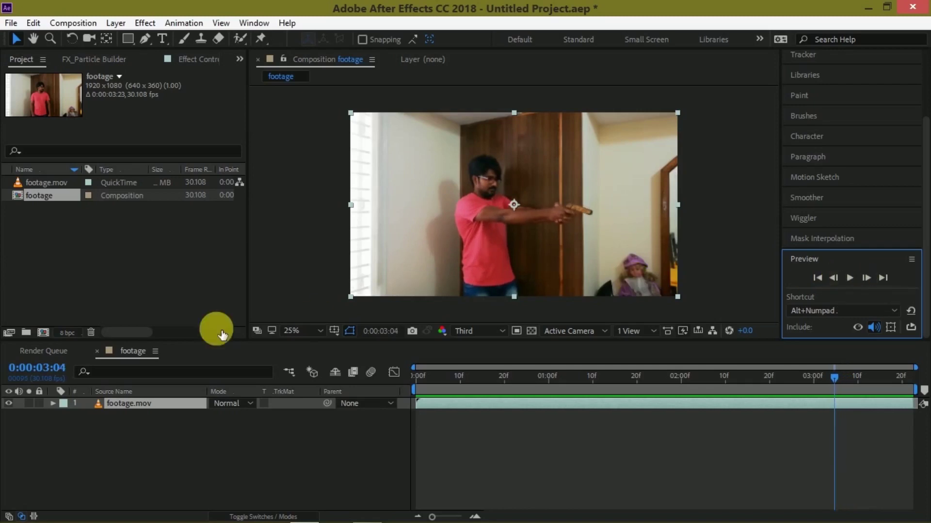
pyautogui.click(73, 264)
# Import download.jpg from the gun folder and add it above the footage layer.
pyautogui.moveTo(423, 517)
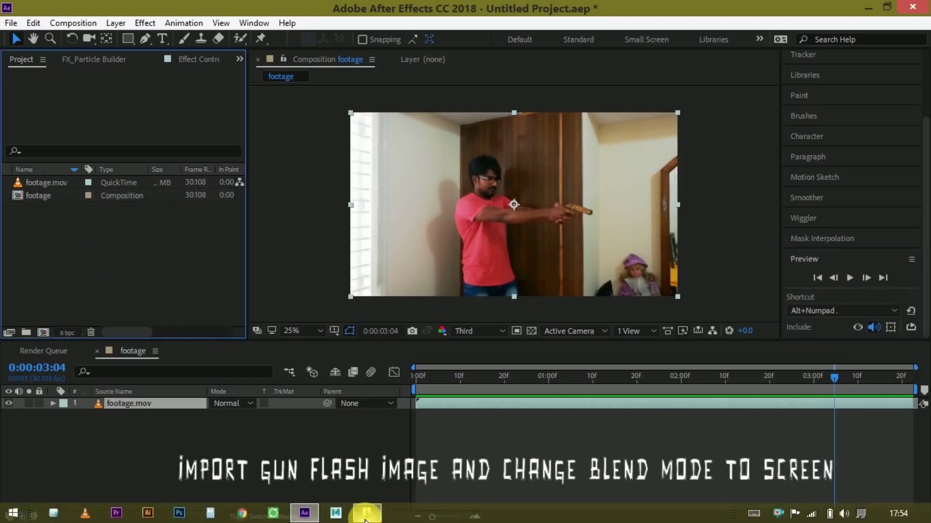
pyautogui.click(366, 515)
pyautogui.moveTo(420, 232); pyautogui.dragTo(82, 280)
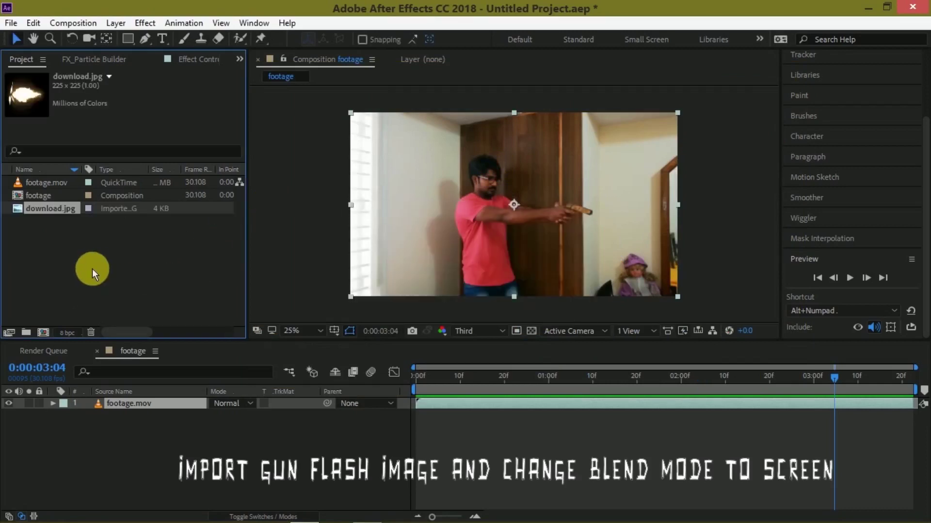
pyautogui.moveTo(46, 211); pyautogui.dragTo(107, 402)
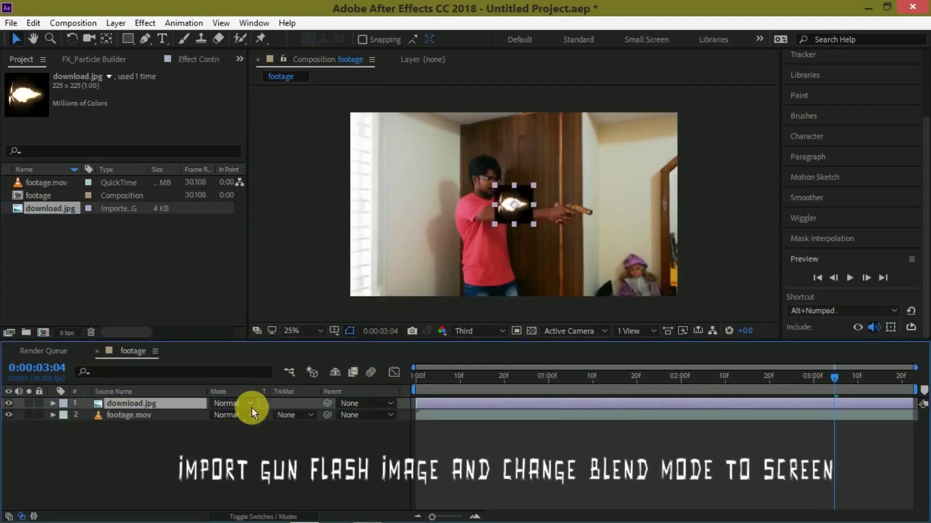
# Set the flash layer to Screen mode, place it at the gun tip, and zoom to 50%.
pyautogui.click(251, 405)
pyautogui.click(269, 249)
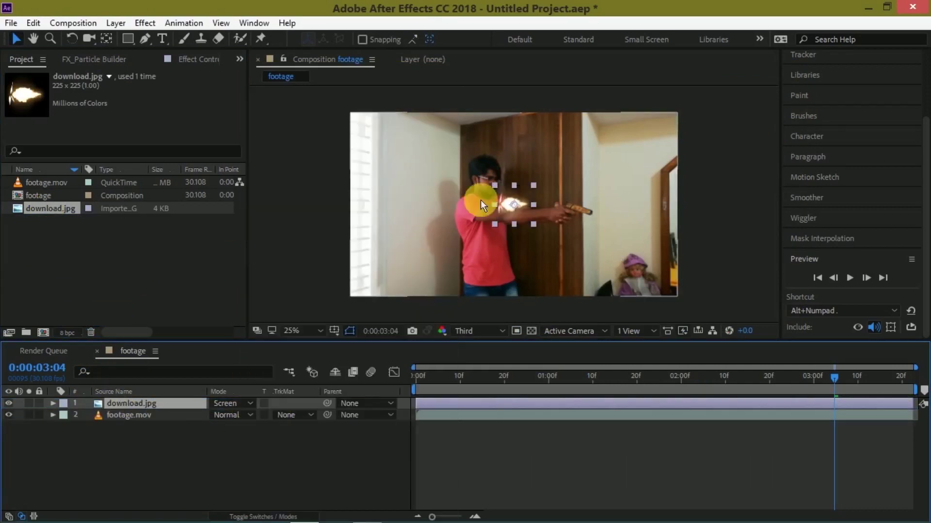
pyautogui.moveTo(520, 212); pyautogui.dragTo(541, 214)
pyautogui.moveTo(609, 216); pyautogui.dragTo(604, 220)
pyautogui.press('.')
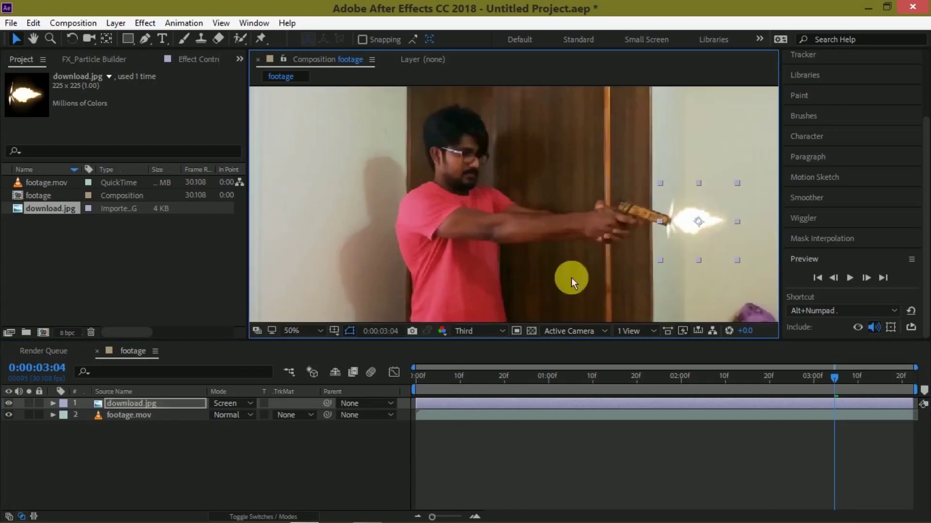
# Enlarge the viewer, rotate the flash to match the gun's angle, and move it onto the barrel tip.
pyautogui.moveTo(467, 350); pyautogui.dragTo(445, 433)
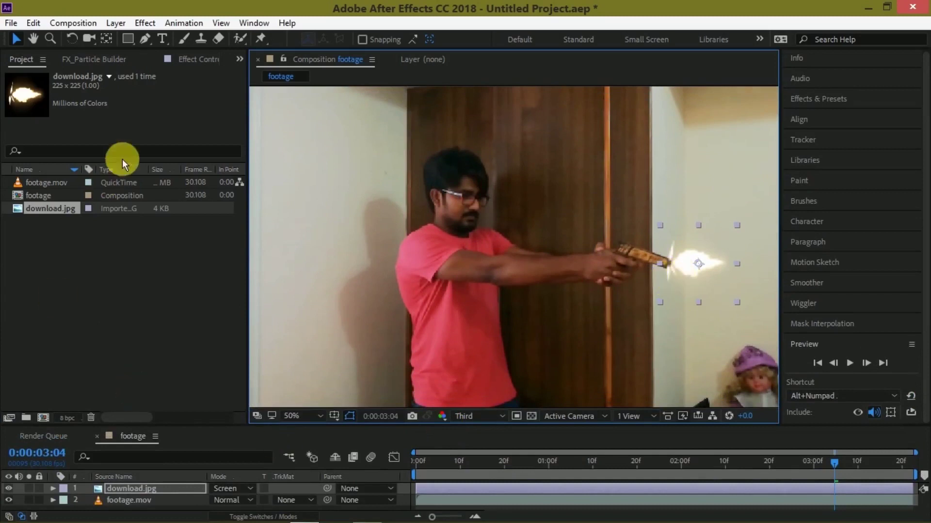
pyautogui.click(72, 38)
pyautogui.click(739, 309)
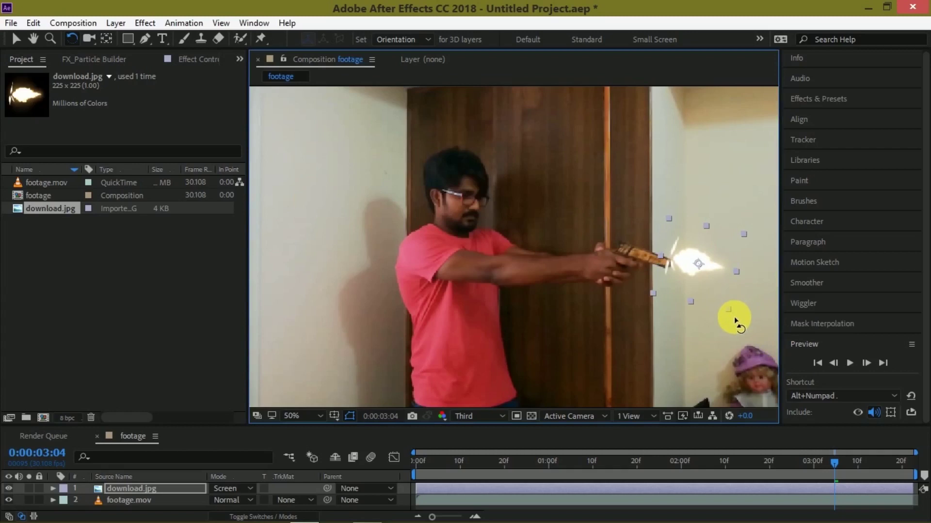
pyautogui.click(16, 38)
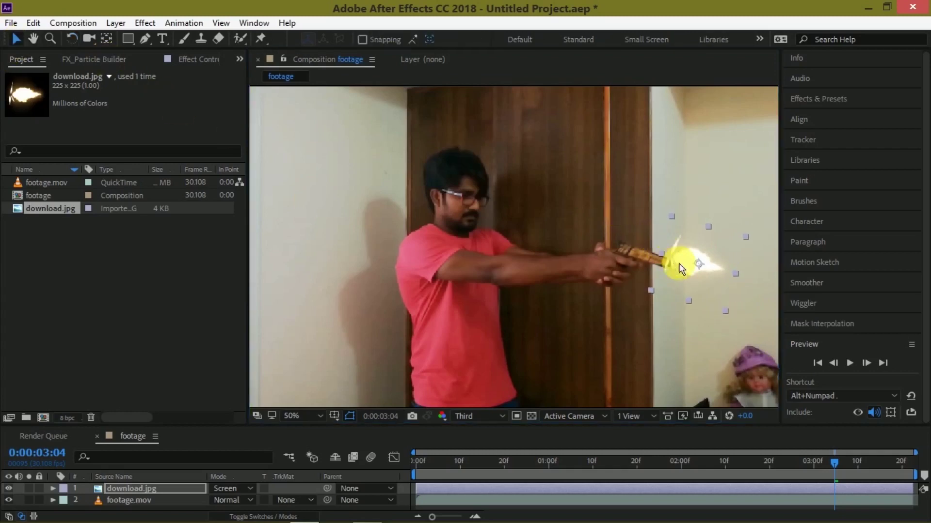
pyautogui.moveTo(679, 263); pyautogui.dragTo(676, 272)
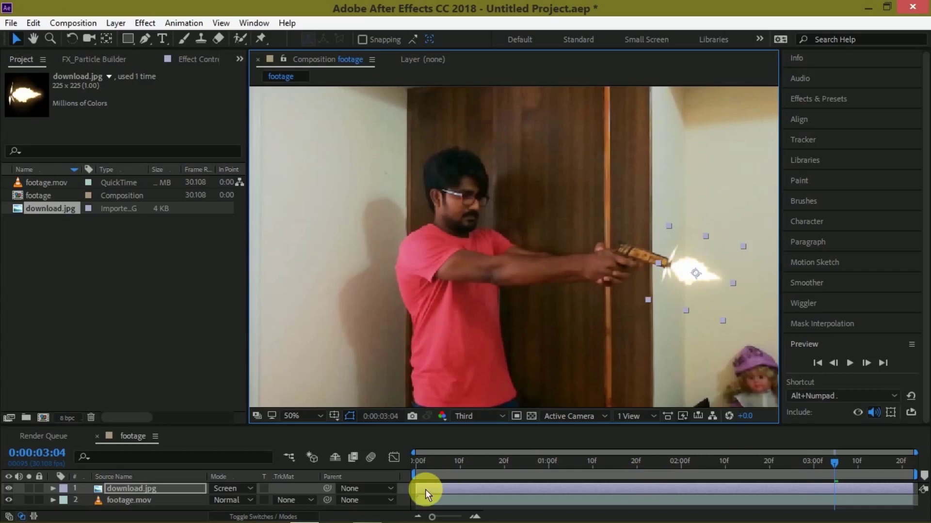
# Trim download.jpg to a single frame at 0:00:03:04, nudge it up onto the muzzle, and preview.
pyautogui.moveTo(419, 490); pyautogui.dragTo(824, 495)
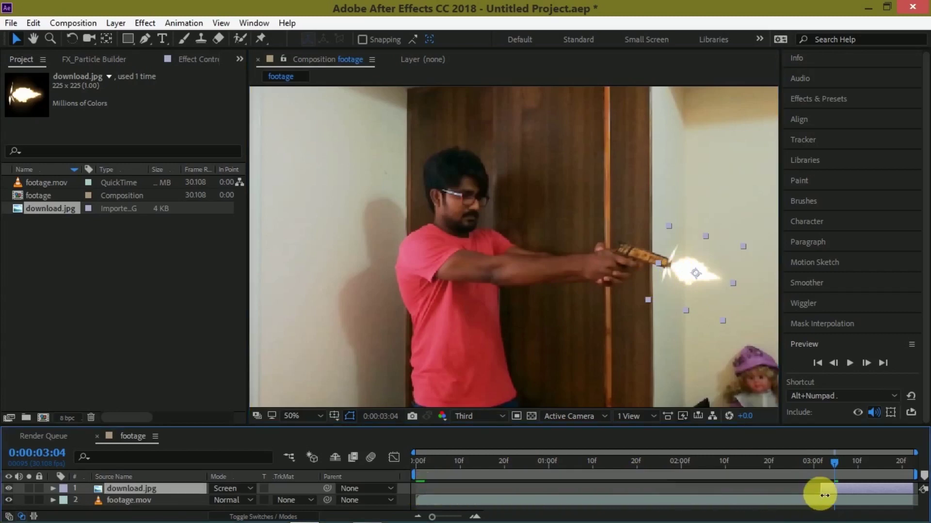
pyautogui.moveTo(731, 426); pyautogui.dragTo(722, 371)
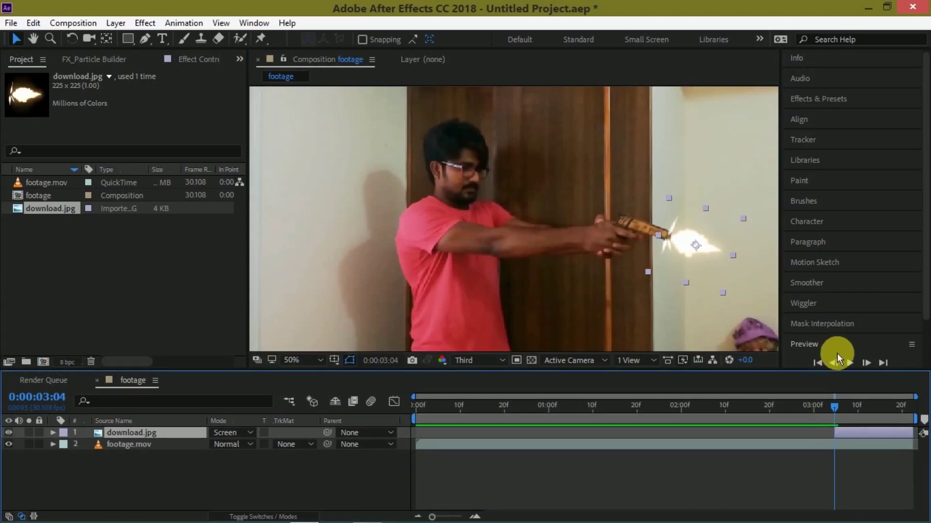
pyautogui.click(862, 366)
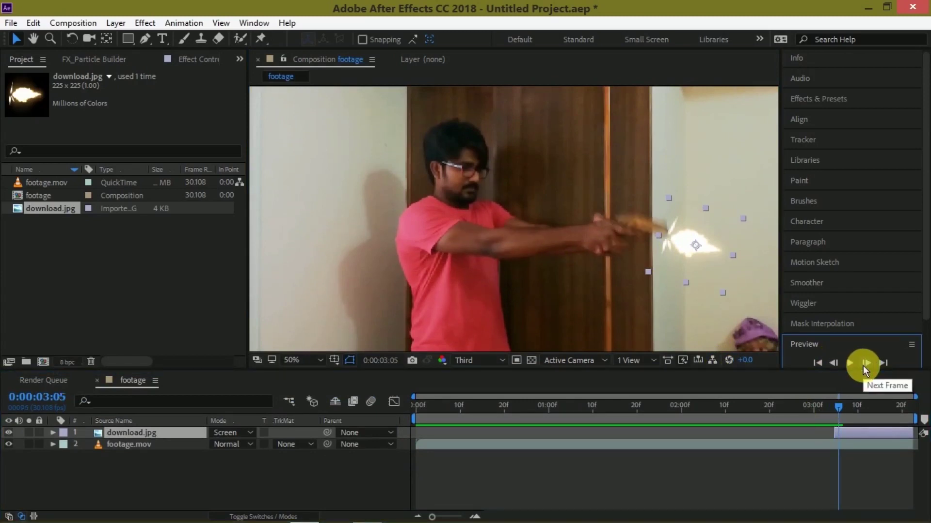
pyautogui.click(862, 366)
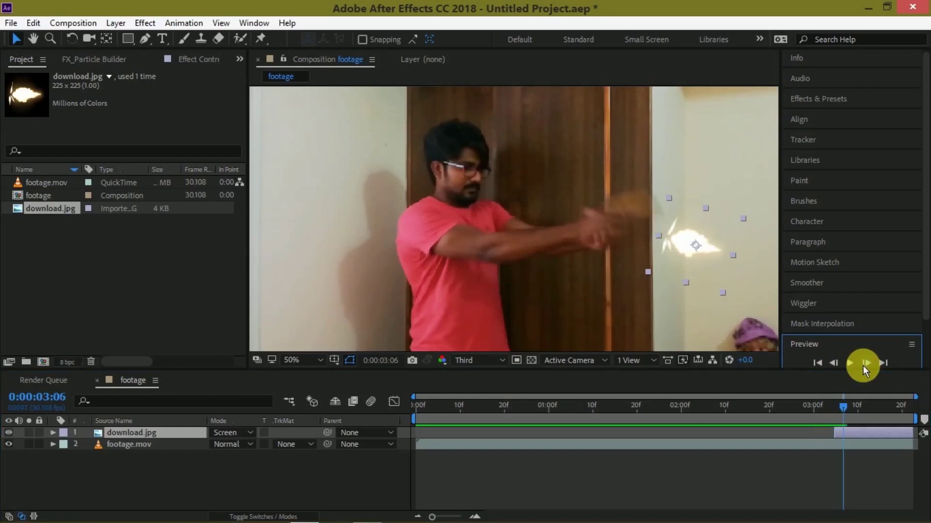
pyautogui.click(832, 362)
pyautogui.click(845, 433)
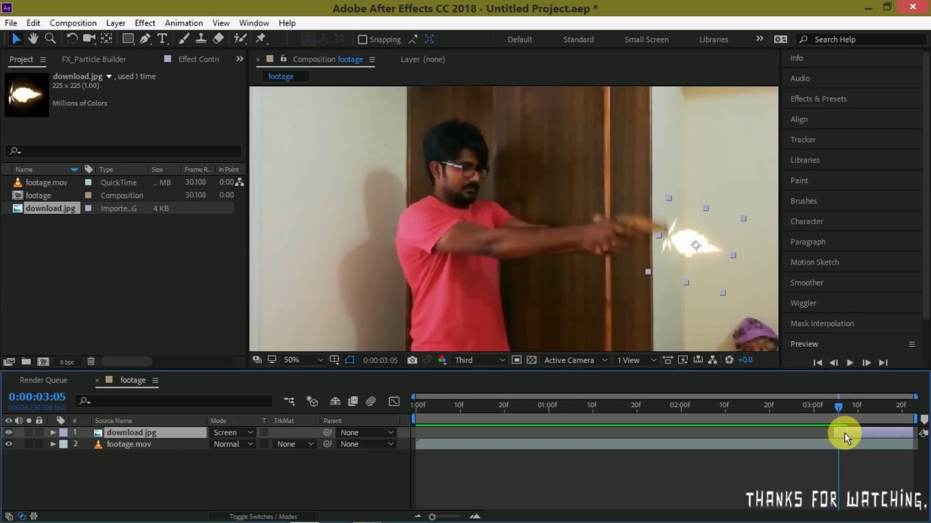
pyautogui.hotkey('alt', ']')
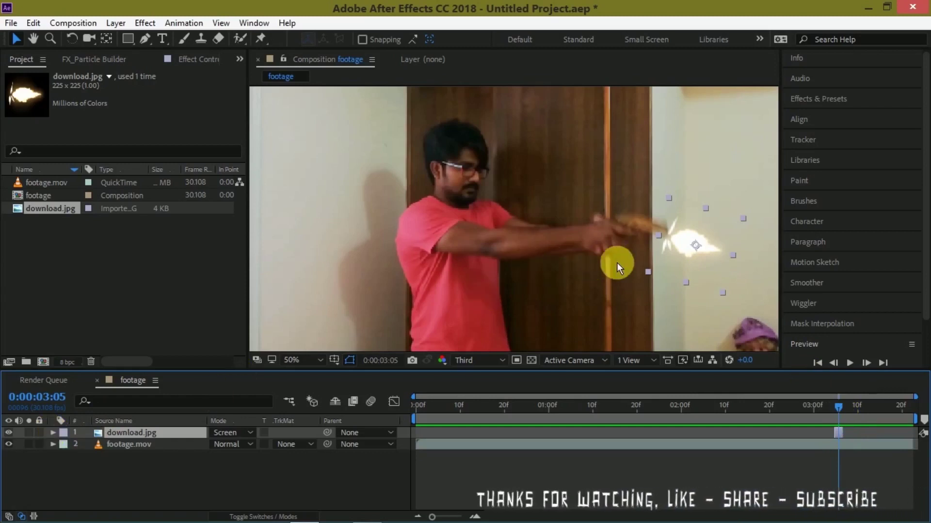
pyautogui.moveTo(673, 245); pyautogui.dragTo(672, 239)
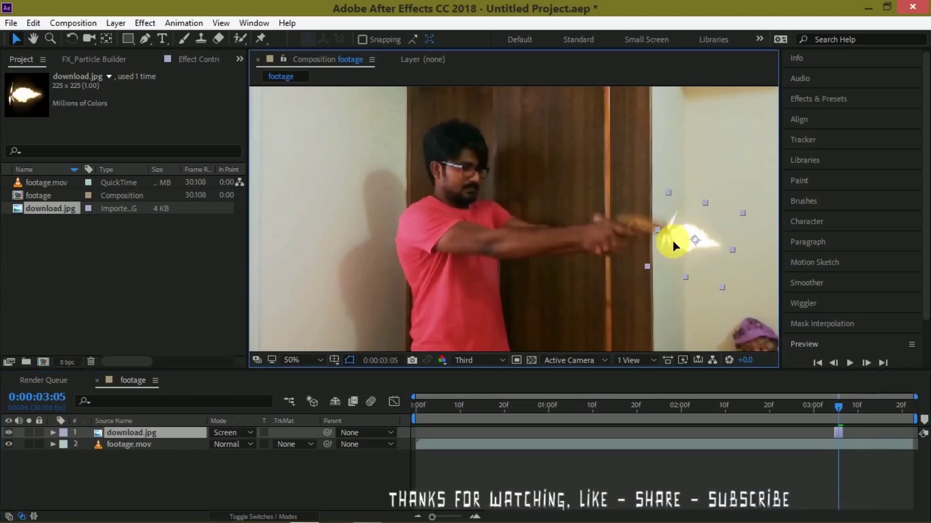
pyautogui.press('space')
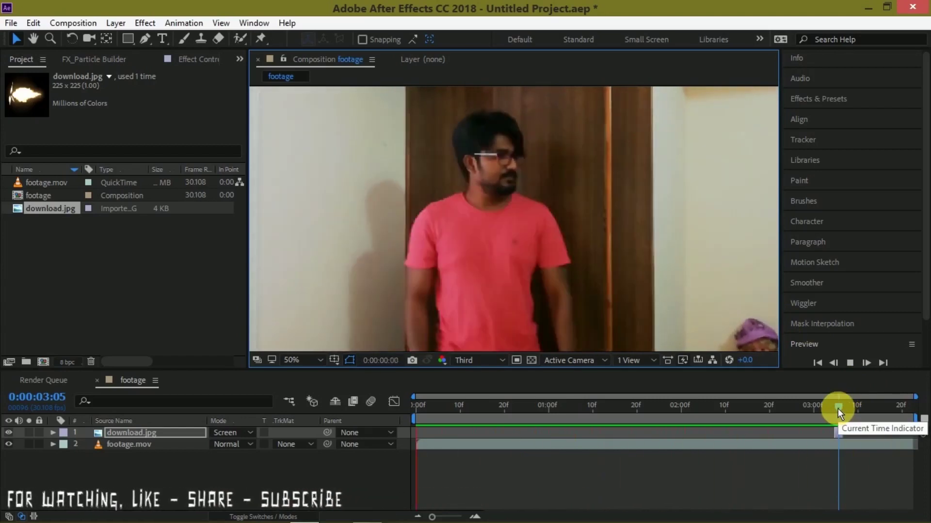
pyautogui.click(838, 409)
pyautogui.moveTo(838, 409); pyautogui.dragTo(833, 411)
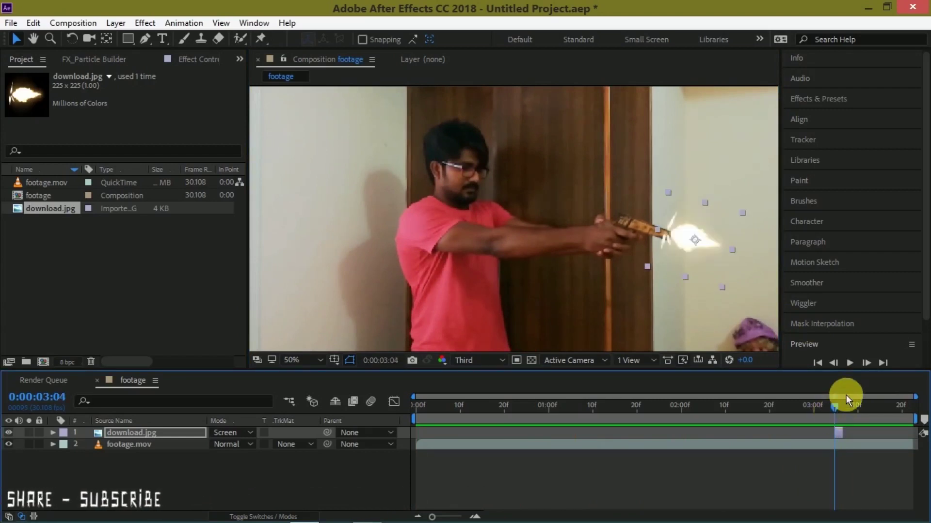
pyautogui.click(834, 364)
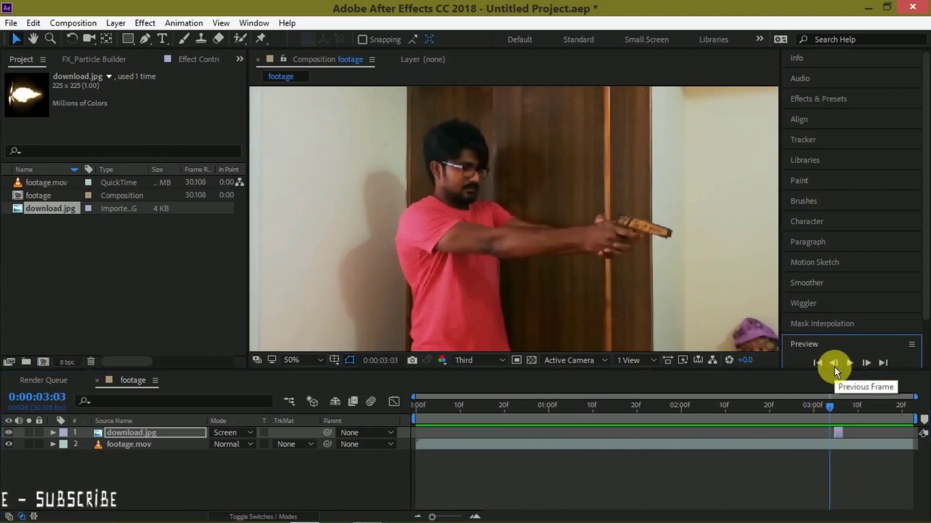
pyautogui.click(866, 363)
pyautogui.press(',')
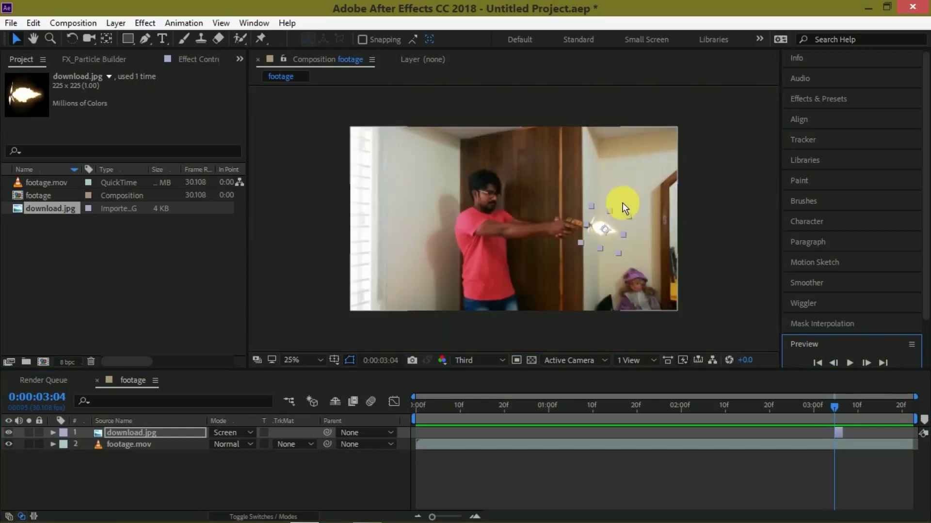
pyautogui.press('.')
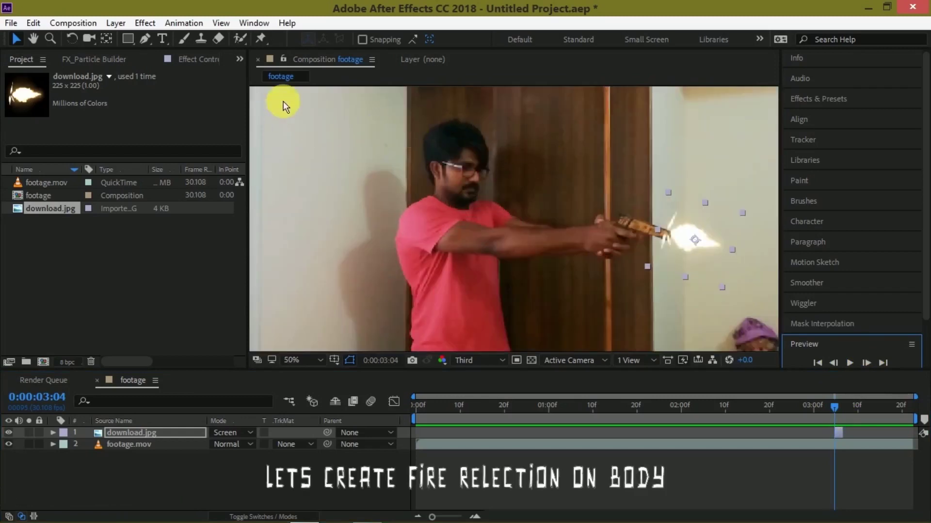
pyautogui.press(',')
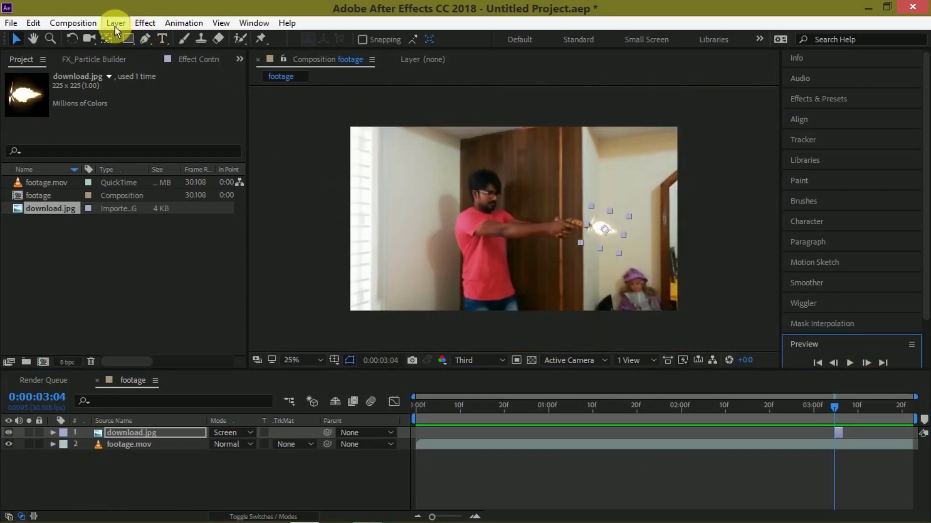
# Create a new solid through Layer > New > Solid, coloured FF6C00 orange, named Orange Solid 1.
pyautogui.click(115, 22)
pyautogui.moveTo(84, 36)
pyautogui.click(282, 53)
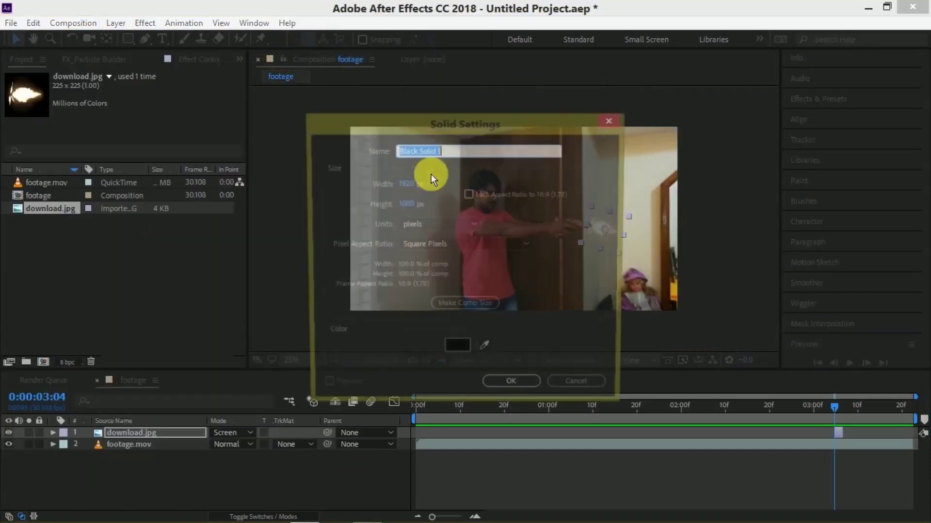
pyautogui.click(461, 350)
pyautogui.click(241, 423)
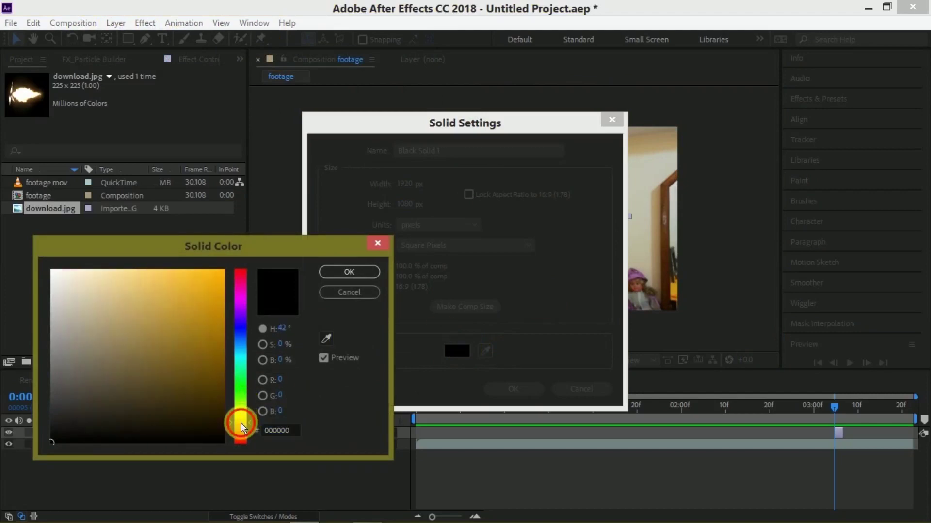
pyautogui.moveTo(179, 386); pyautogui.dragTo(400, 229)
pyautogui.moveTo(249, 432); pyautogui.dragTo(241, 431)
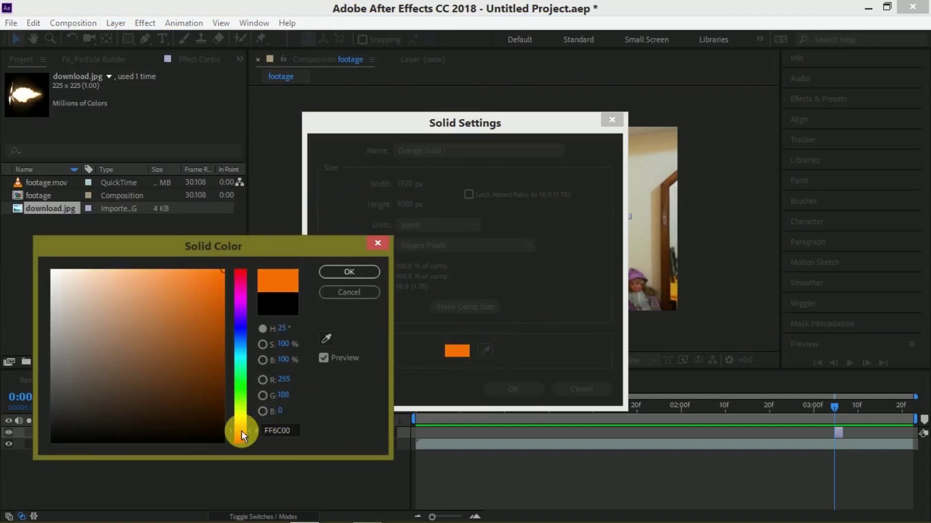
pyautogui.click(343, 274)
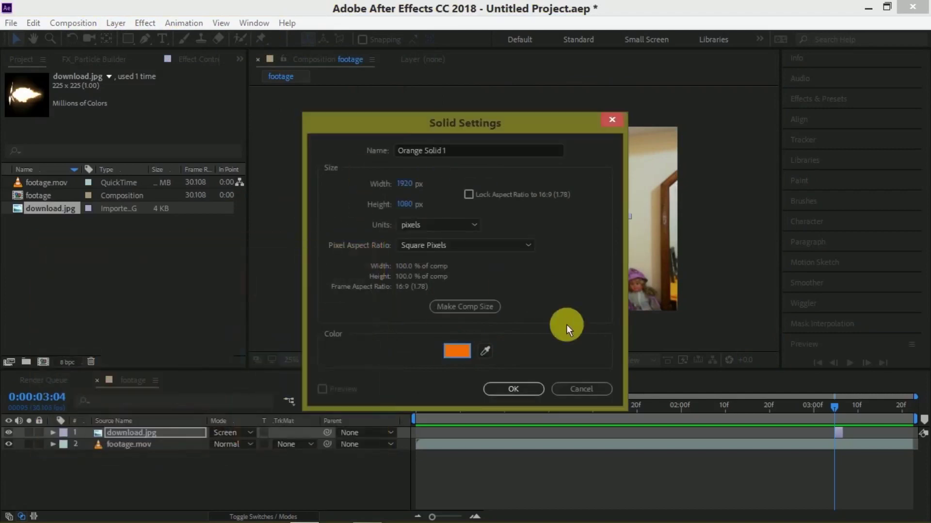
pyautogui.click(525, 388)
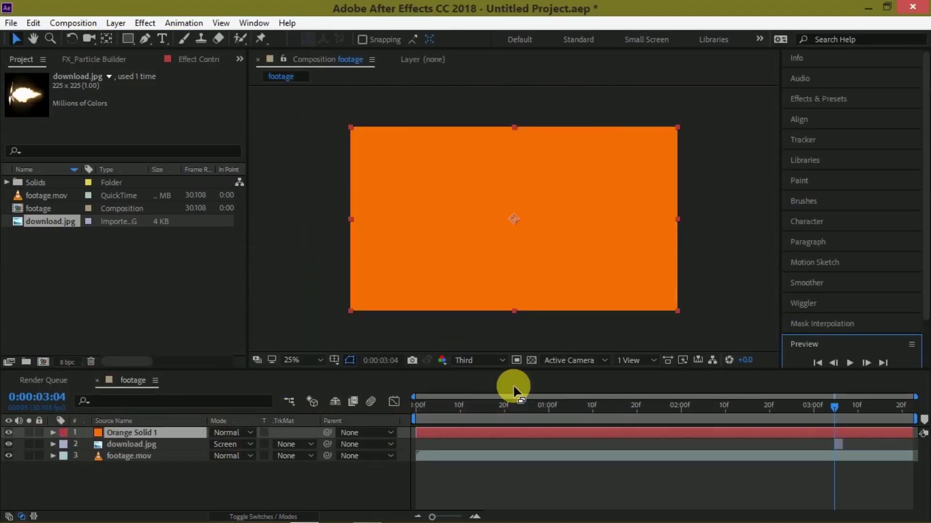
# Hide Orange Solid 1 and draw a closed Pen mask over the man's head.
pyautogui.click(8, 433)
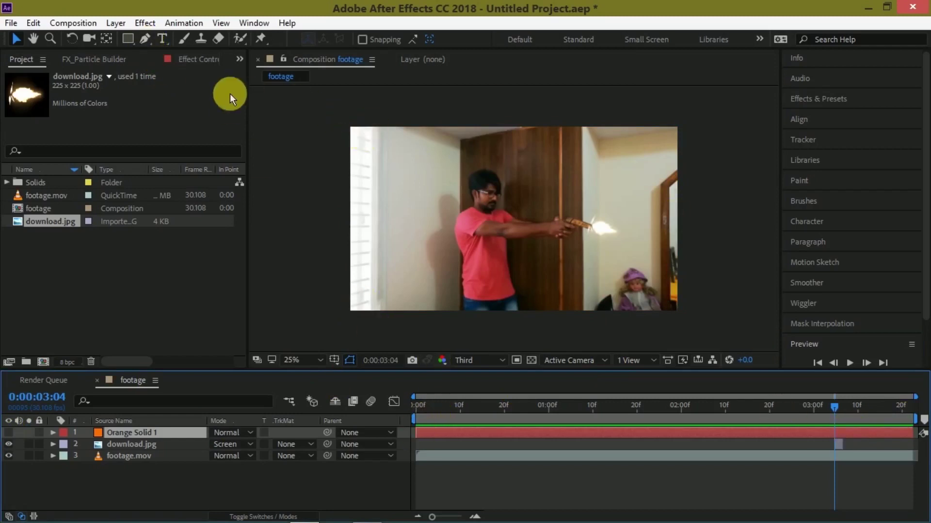
pyautogui.click(142, 40)
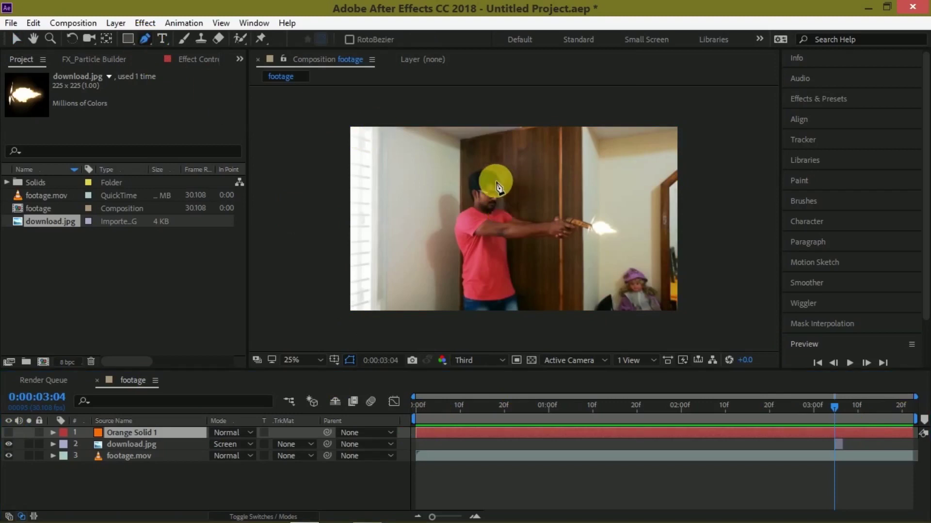
pyautogui.click(484, 179)
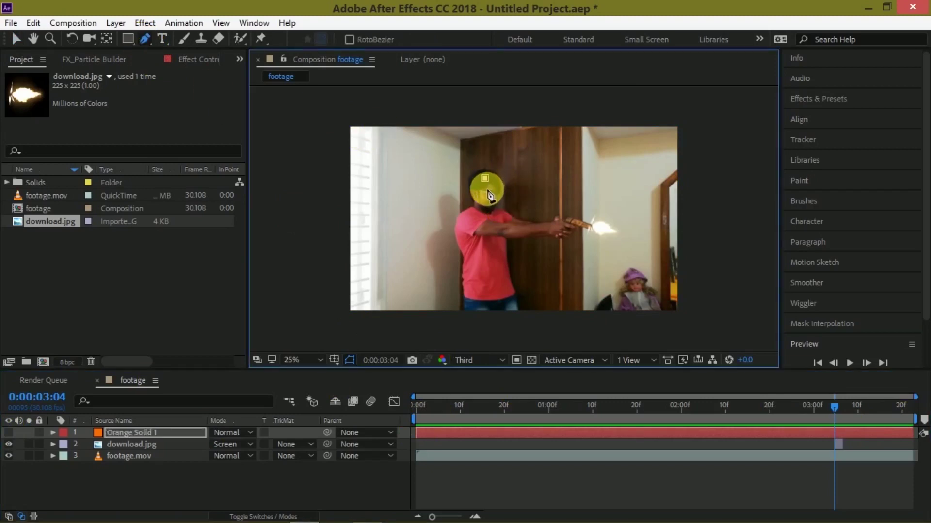
pyautogui.click(482, 212)
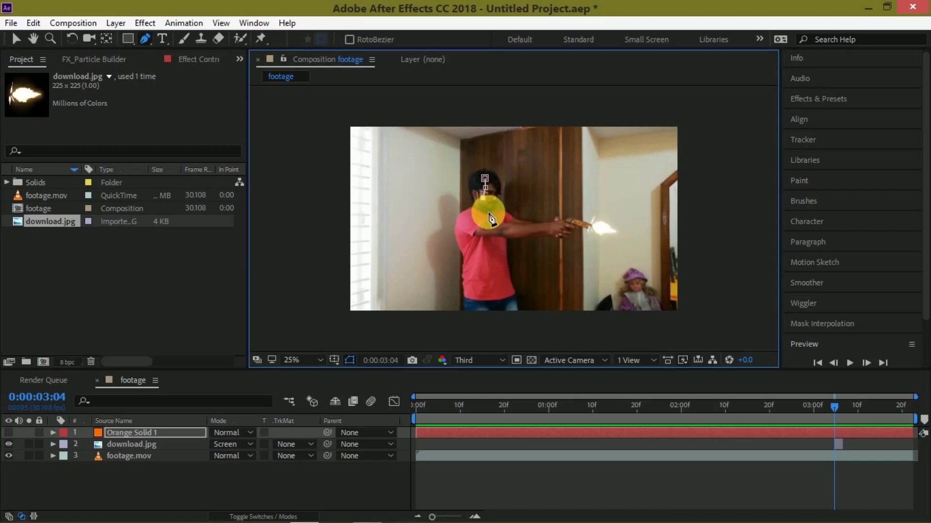
pyautogui.click(500, 187)
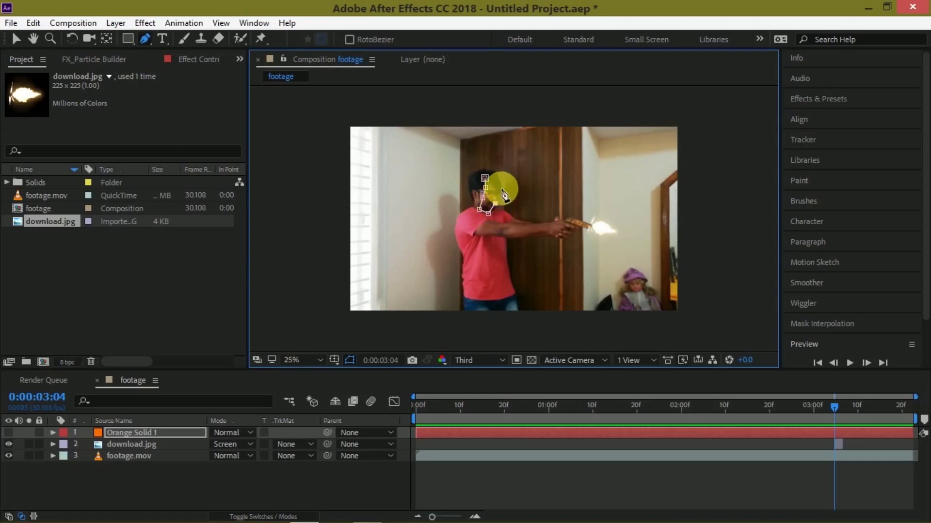
pyautogui.click(497, 173)
pyautogui.click(485, 178)
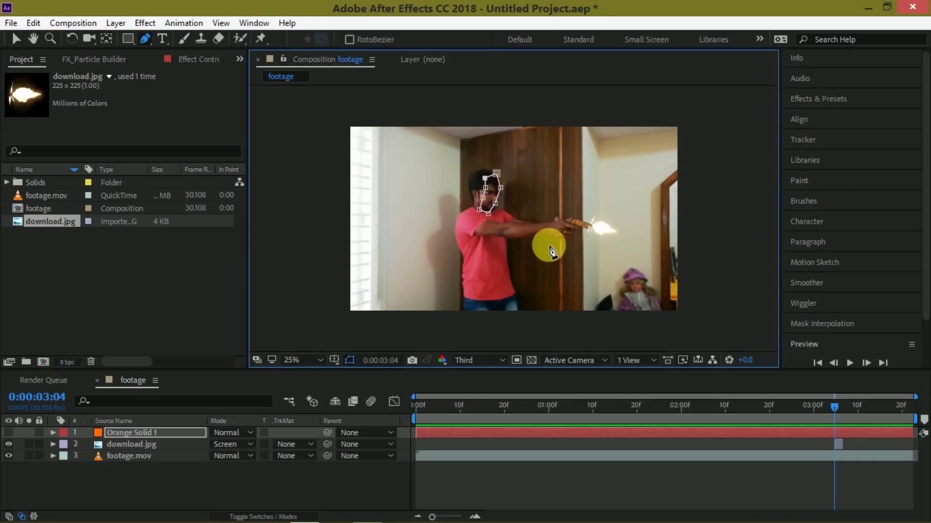
# Draw a closed mask around the hand holding the gun.
pyautogui.click(551, 209)
pyautogui.click(542, 222)
pyautogui.click(546, 246)
pyautogui.click(561, 246)
pyautogui.click(573, 237)
pyautogui.click(577, 216)
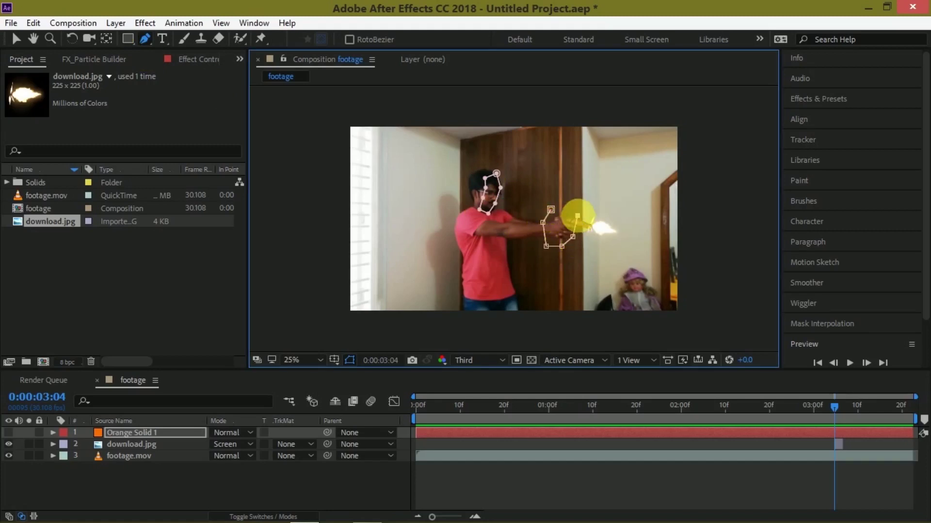
pyautogui.click(550, 209)
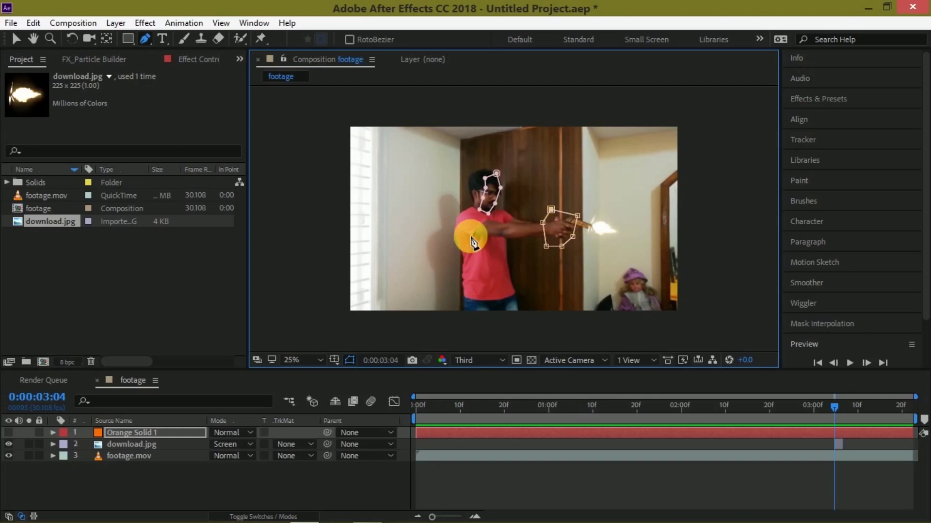
# Draw a closed mask over the man's shoulder, chest and torso.
pyautogui.click(469, 235)
pyautogui.click(499, 237)
pyautogui.click(505, 265)
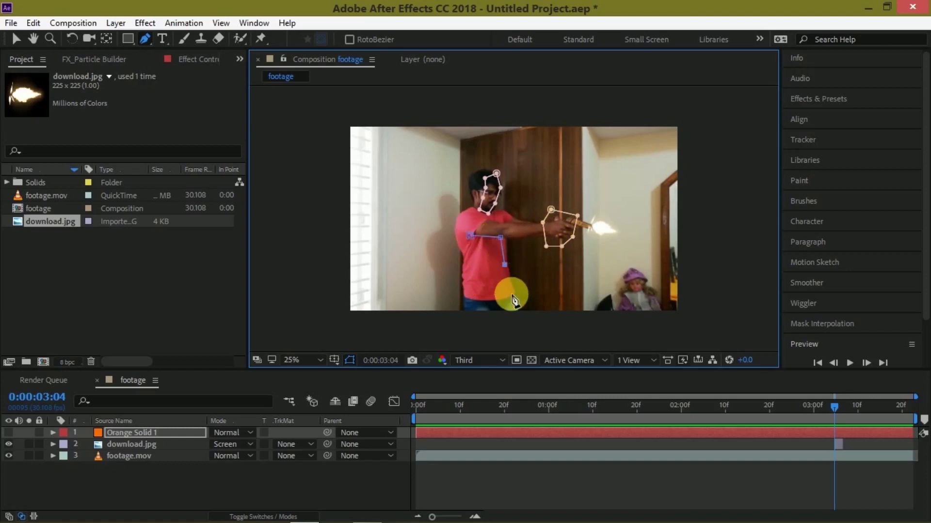
pyautogui.click(512, 293)
pyautogui.click(477, 297)
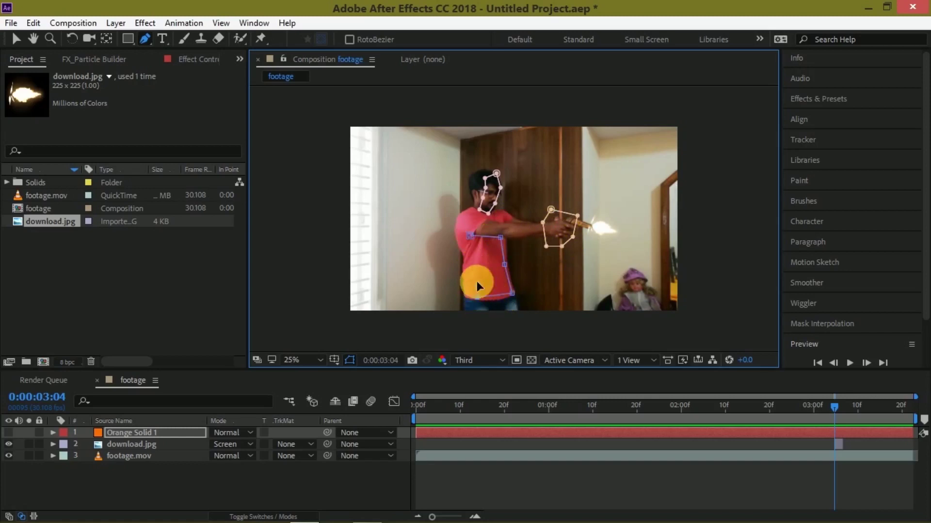
pyautogui.click(482, 236)
# Mask a strip along the door edge beside the gun and make the orange solid visible.
pyautogui.click(567, 168)
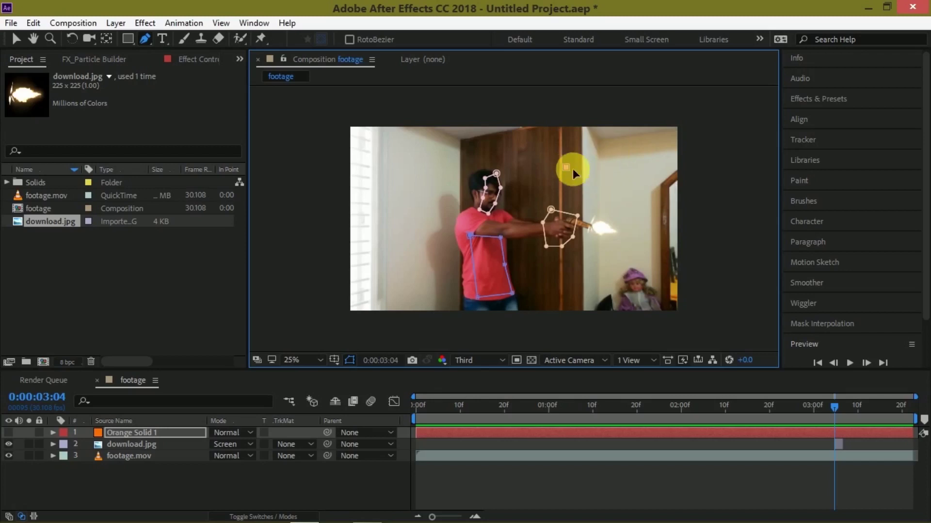
pyautogui.click(582, 276)
pyautogui.click(562, 278)
pyautogui.click(562, 261)
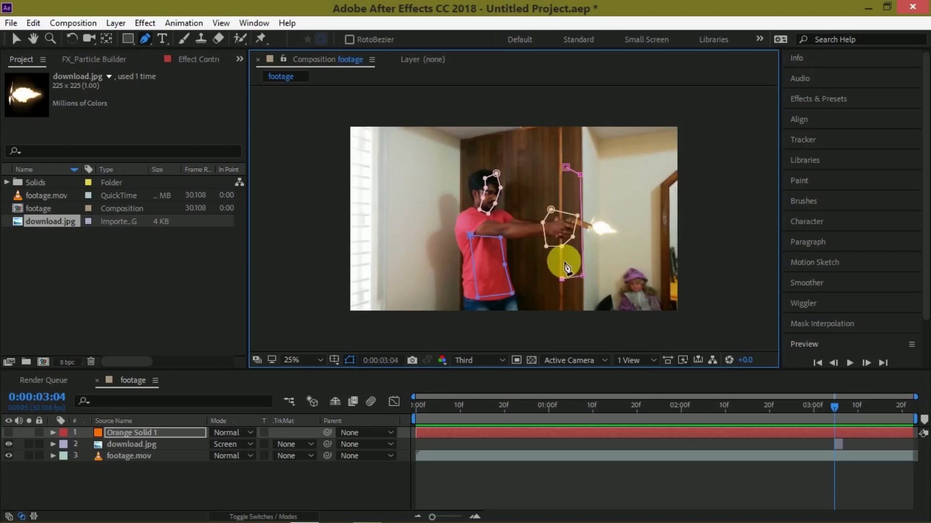
pyautogui.click(565, 168)
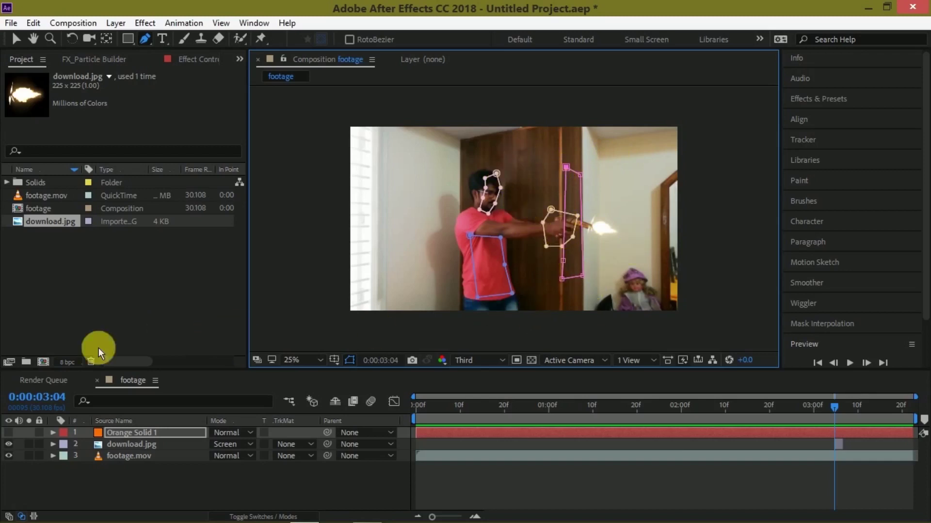
pyautogui.click(9, 433)
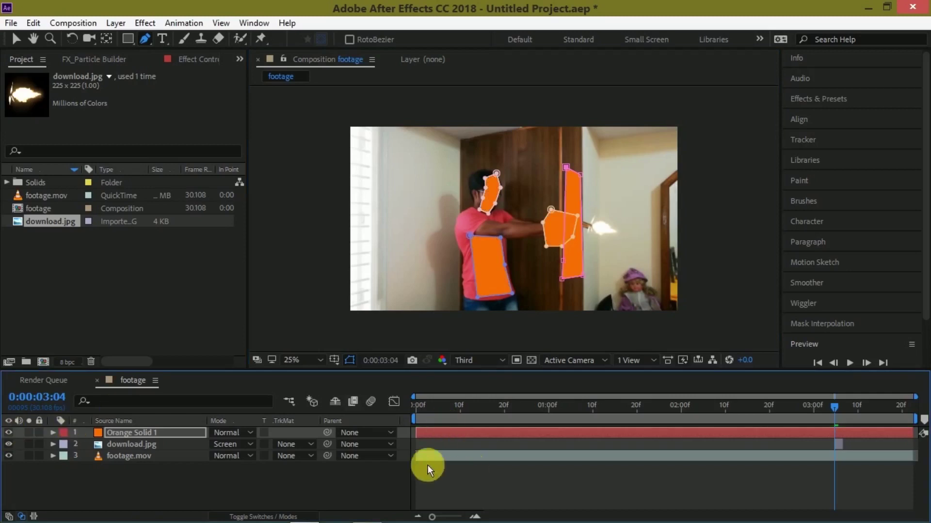
# Move Orange Solid 1's in point to the flash frame and pull its out point back.
pyautogui.moveTo(422, 432); pyautogui.dragTo(831, 440)
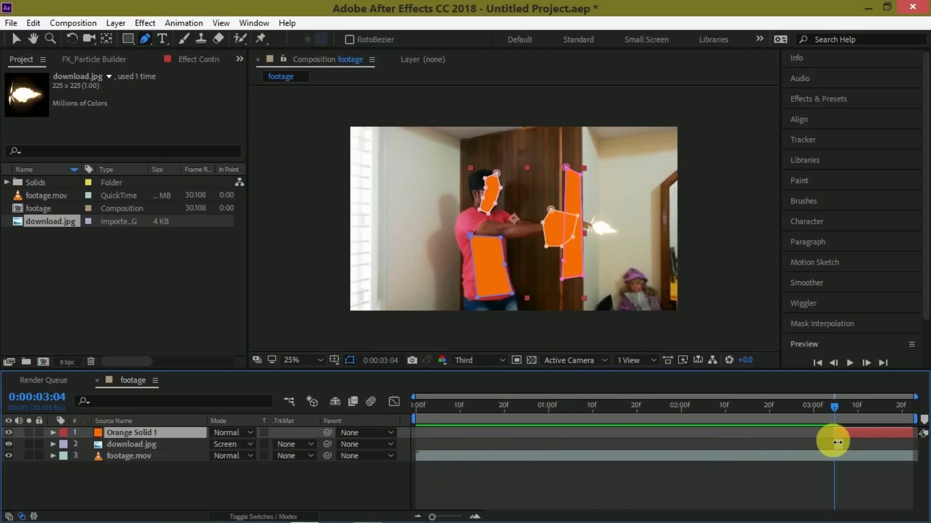
pyautogui.click(867, 362)
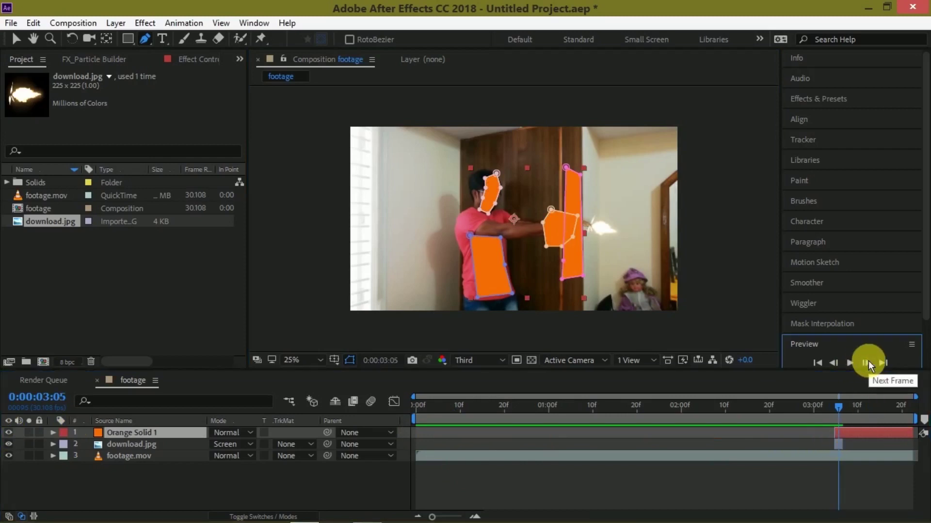
pyautogui.click(867, 361)
pyautogui.click(853, 431)
pyautogui.moveTo(909, 429); pyautogui.dragTo(845, 438)
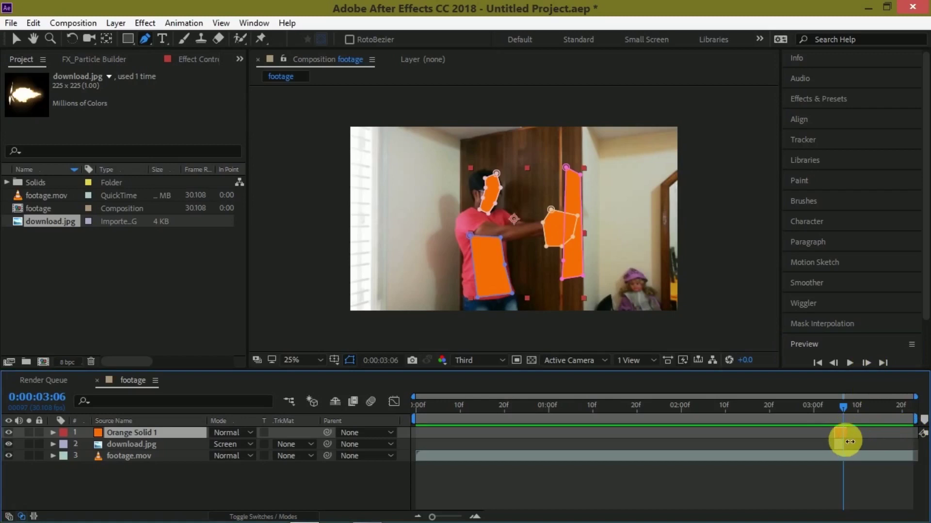
# Check neighbouring frames and tighten the out point so the solid shows only at 0:00:03:05.
pyautogui.click(837, 409)
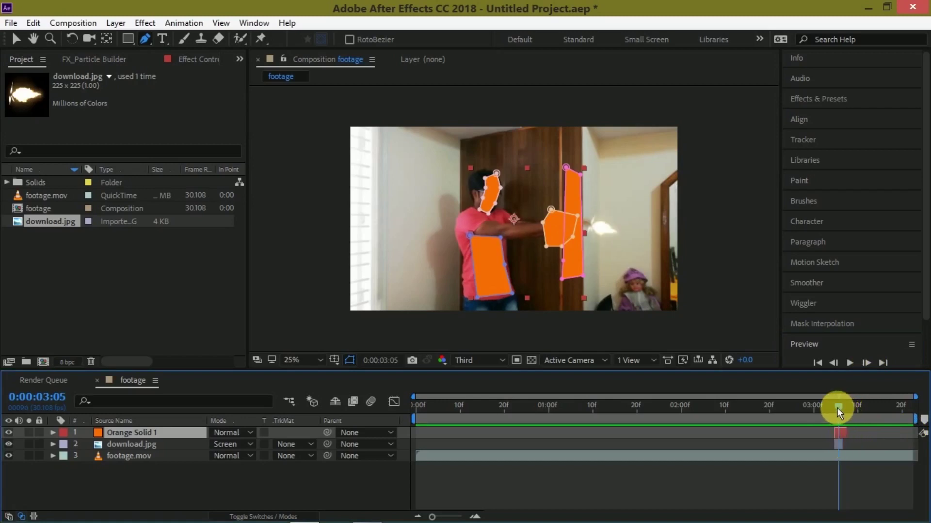
pyautogui.click(865, 364)
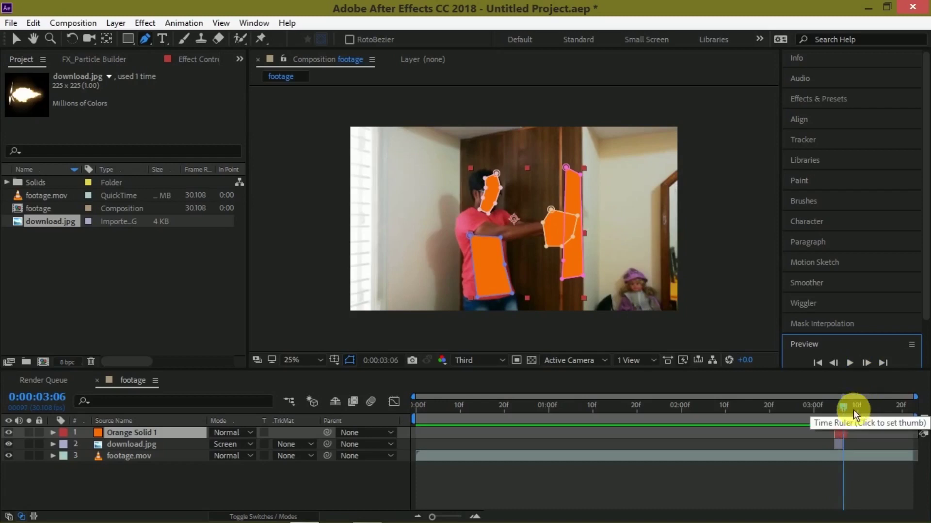
pyautogui.click(842, 432)
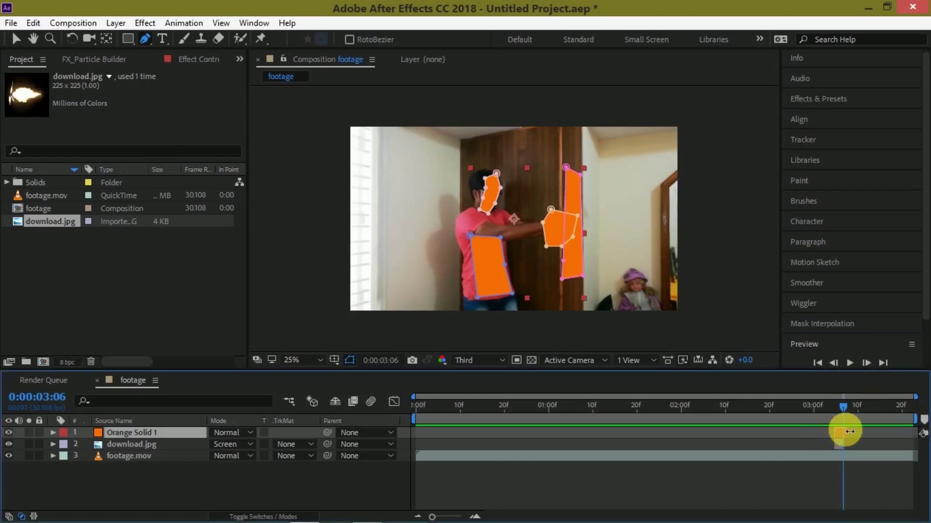
pyautogui.moveTo(849, 432); pyautogui.dragTo(846, 432)
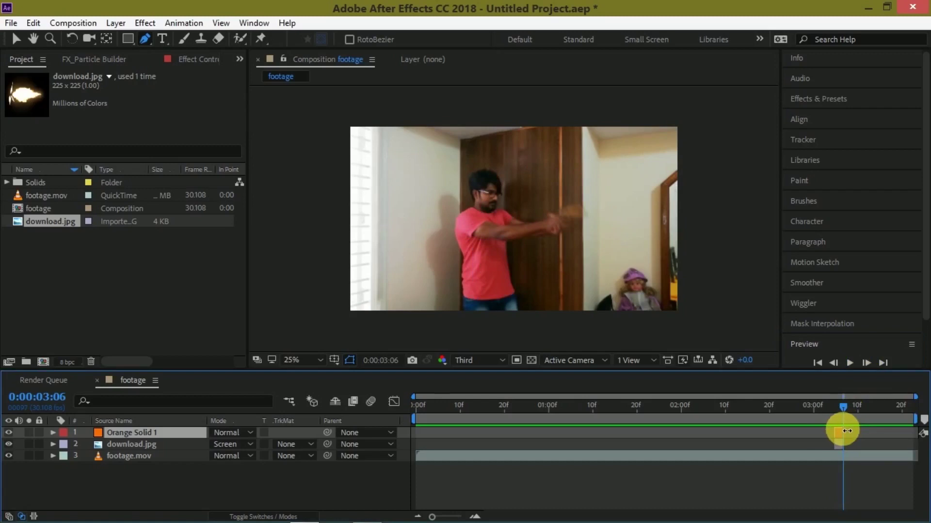
pyautogui.click(833, 359)
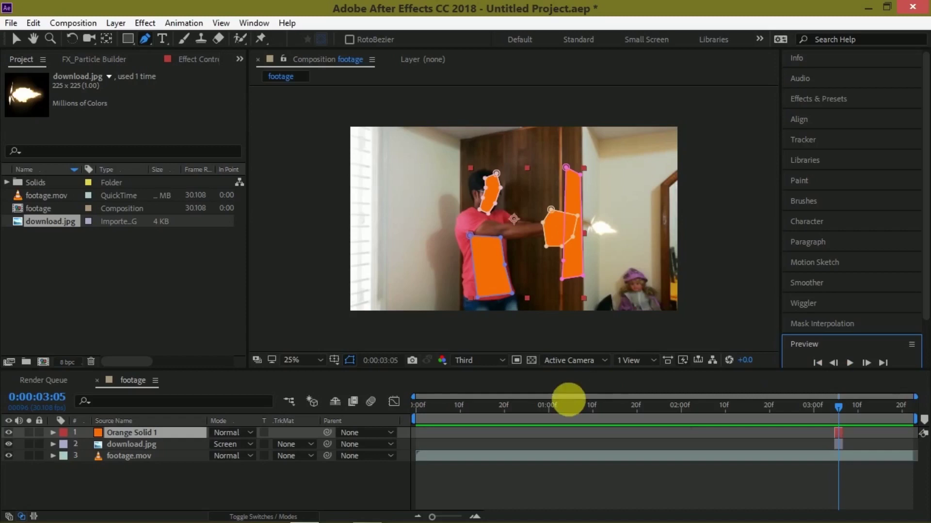
# Show Orange Solid 1's Masks and Transform properties and hide mask outlines in the viewer.
pyautogui.click(117, 431)
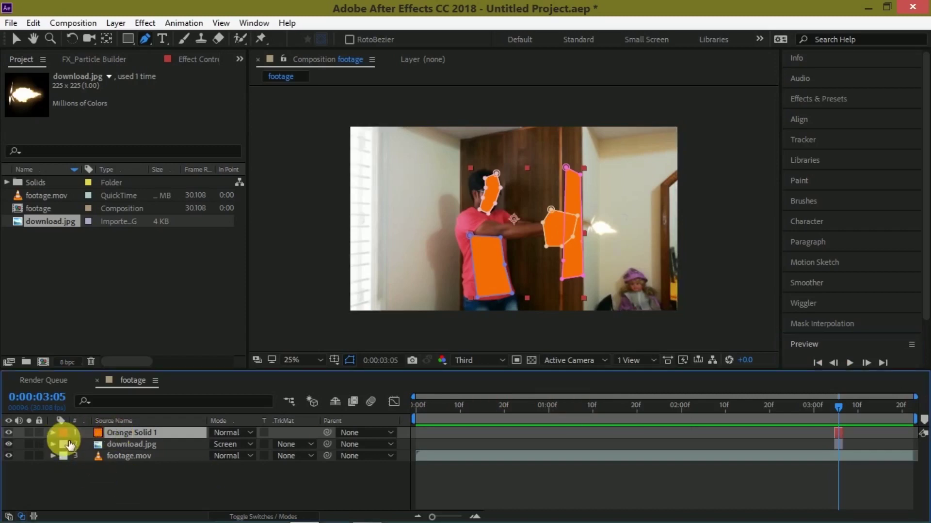
pyautogui.click(53, 431)
pyautogui.click(64, 445)
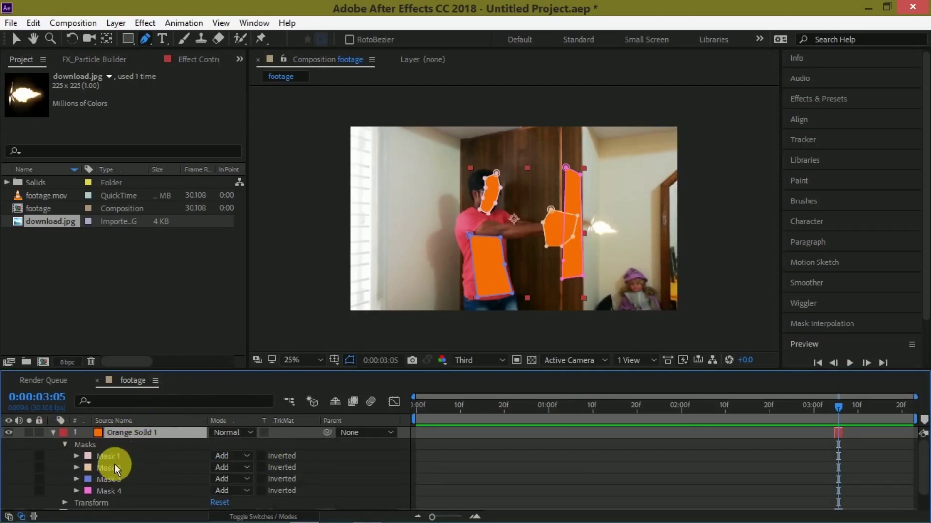
pyautogui.scroll(-1, 107, 463)
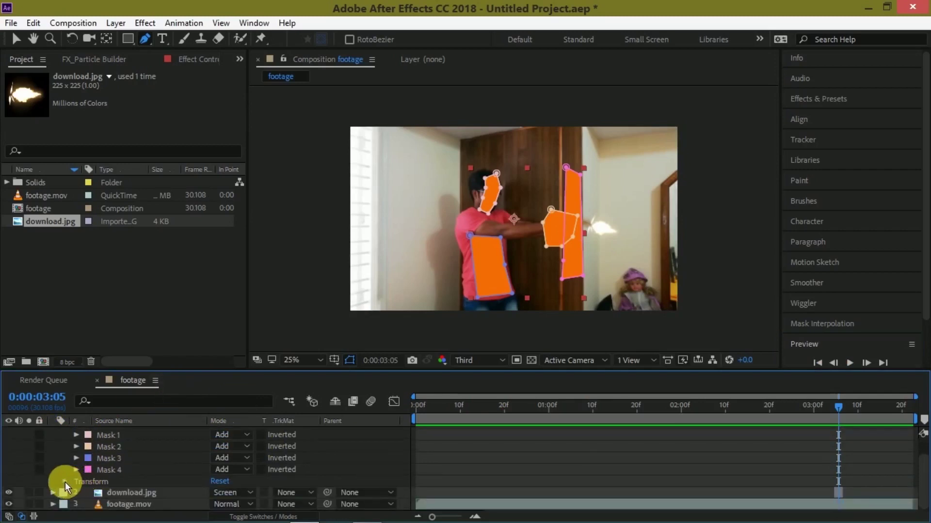
pyautogui.click(65, 482)
pyautogui.scroll(-2, 277, 484)
pyautogui.click(348, 364)
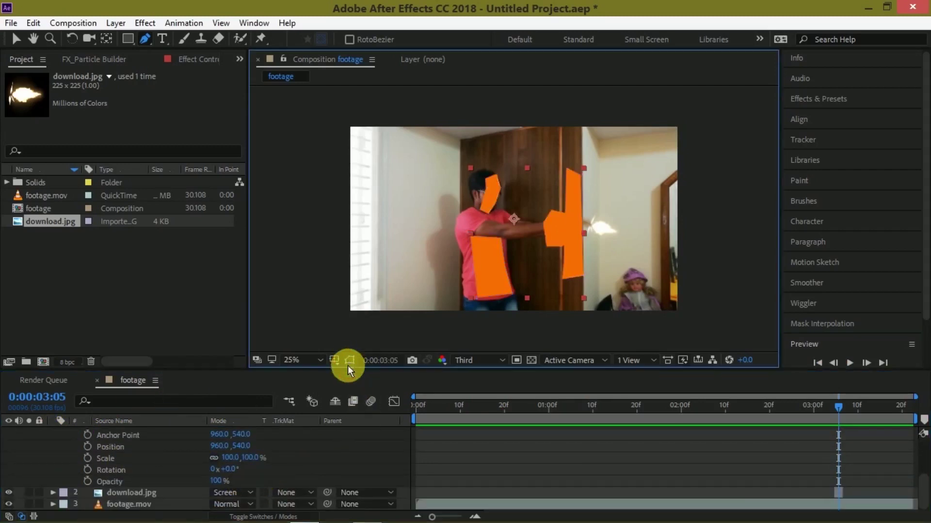
# Set Orange Solid 1's Opacity to 25%.
pyautogui.moveTo(216, 482); pyautogui.dragTo(183, 482)
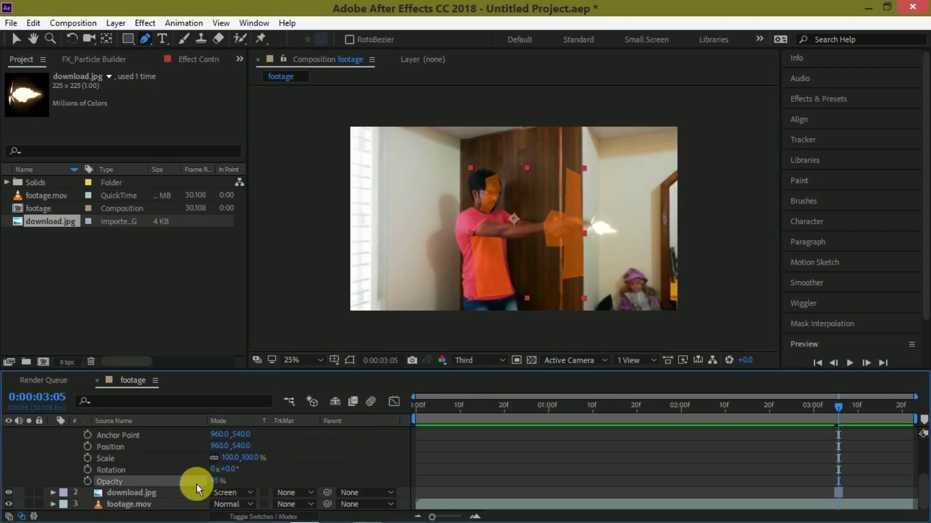
pyautogui.click(218, 480)
pyautogui.write('25')
pyautogui.press('Return')
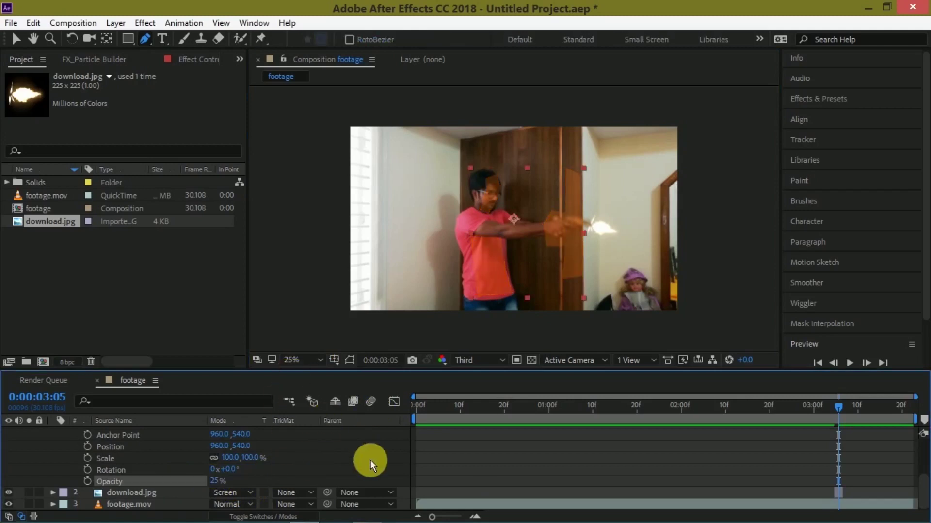
pyautogui.scroll(5, 370, 461)
# Select Masks 1–4 on Orange Solid 1 and add a first Mask Feather.
pyautogui.click(125, 456)
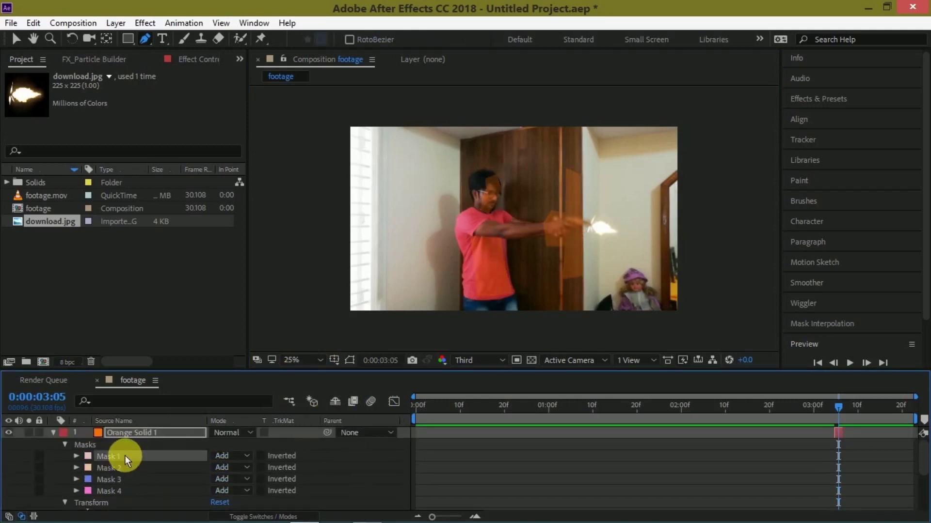
pyautogui.keyDown('shift'); pyautogui.click(115, 466); pyautogui.keyUp('shift')
pyautogui.keyDown('shift'); pyautogui.click(124, 477); pyautogui.keyUp('shift')
pyautogui.keyDown('shift'); pyautogui.click(123, 488); pyautogui.keyUp('shift')
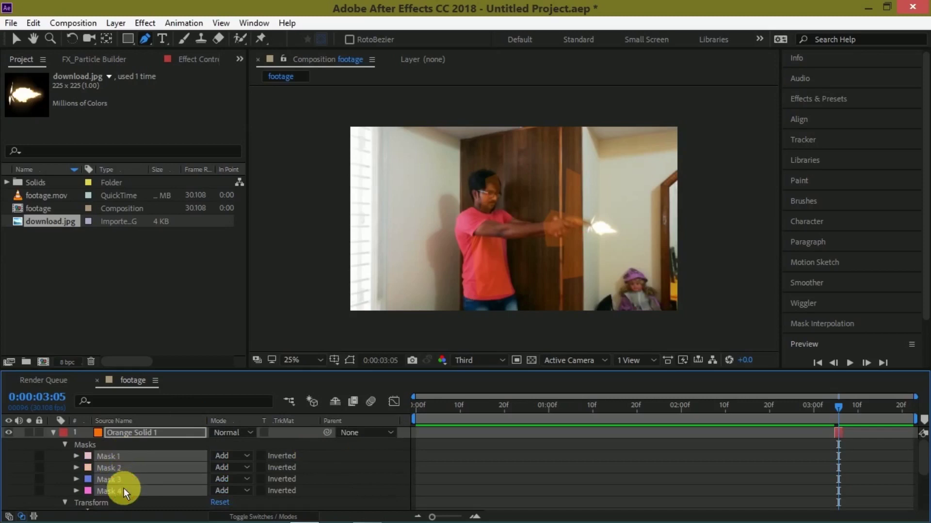
pyautogui.click(75, 456)
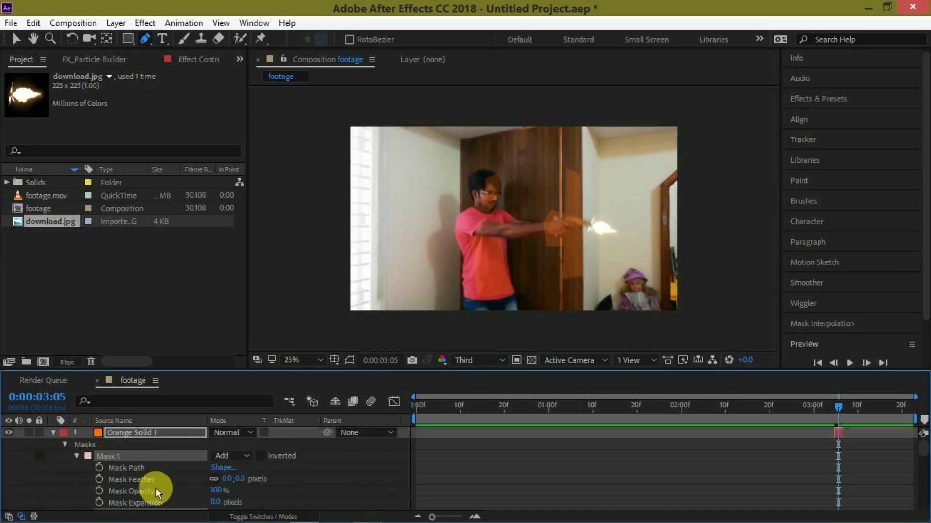
pyautogui.moveTo(249, 484); pyautogui.dragTo(315, 487)
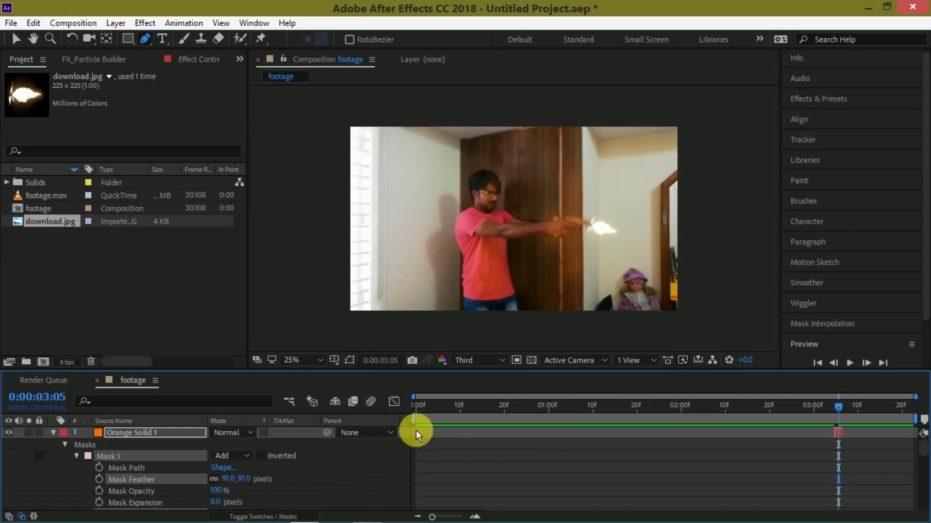
# Preview the glow, then widen the Mask Feather to 169 pixels.
pyautogui.press('space')
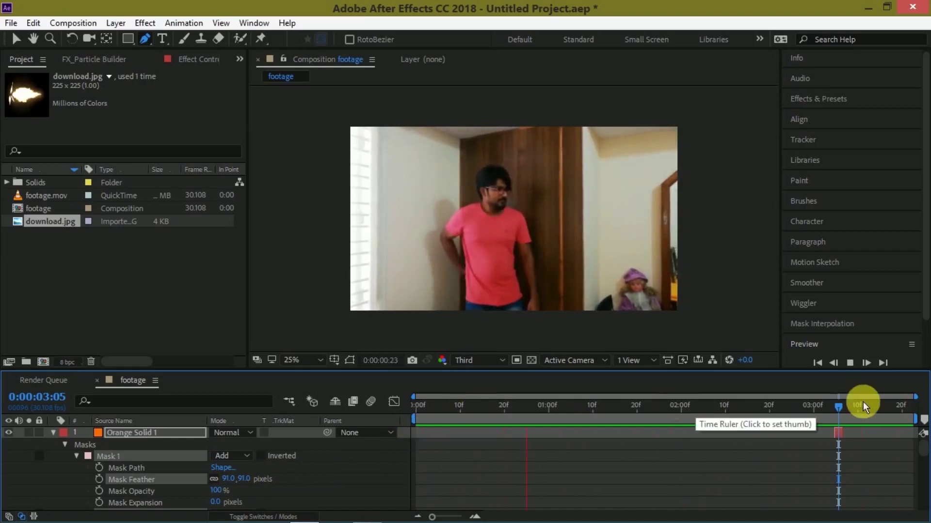
pyautogui.click(839, 407)
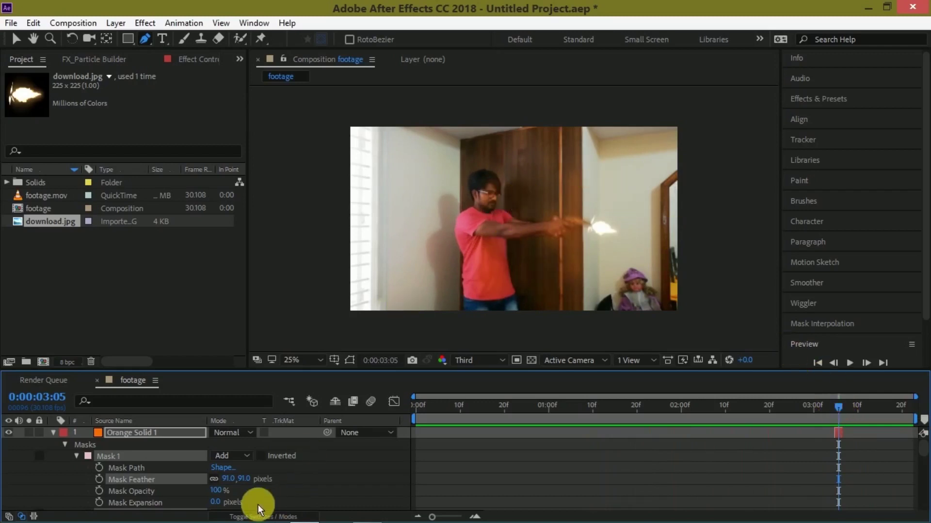
pyautogui.moveTo(243, 489); pyautogui.dragTo(254, 486)
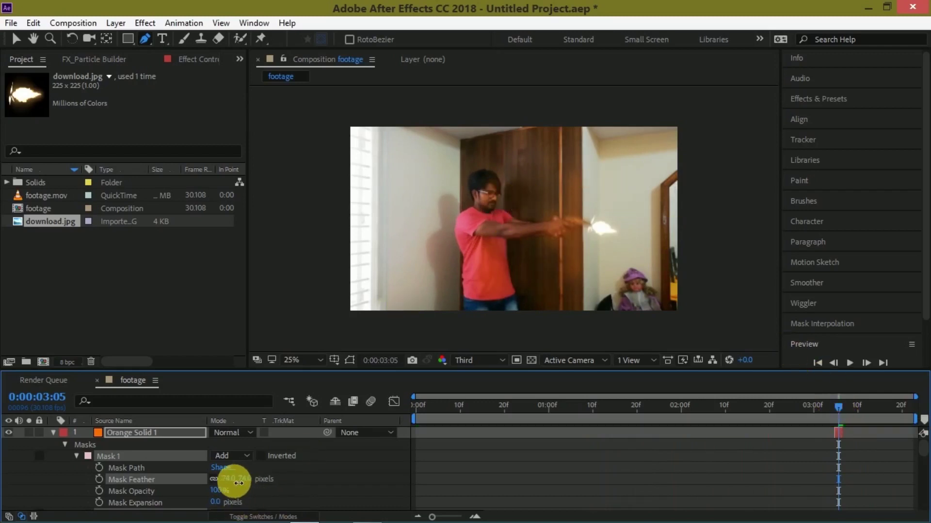
pyautogui.moveTo(254, 486)
pyautogui.mouseDown()
pyautogui.moveTo(364, 473)
pyautogui.moveTo(297, 481)
pyautogui.mouseUp()
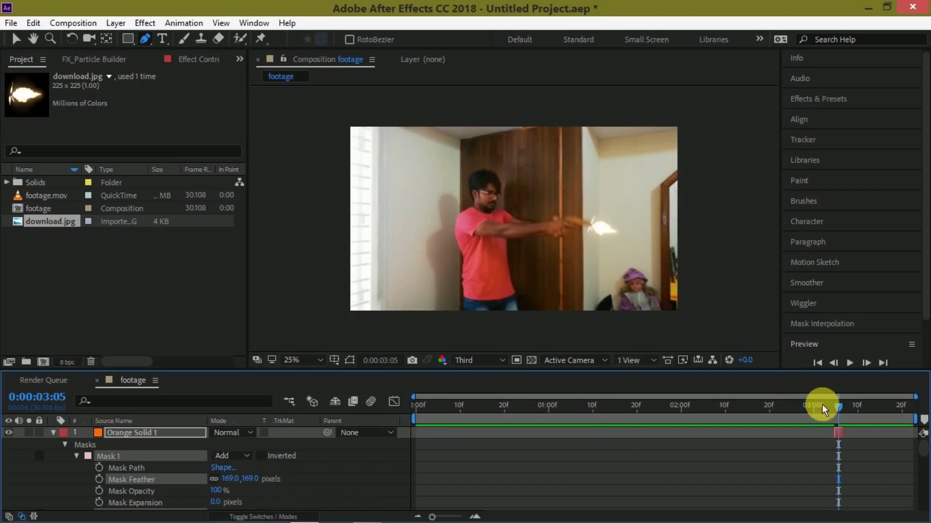
# Step through the frames around the muzzle flash to check the glow.
pyautogui.moveTo(836, 406)
pyautogui.mouseDown()
pyautogui.moveTo(853, 401)
pyautogui.moveTo(834, 401)
pyautogui.mouseUp()
pyautogui.click(831, 365)
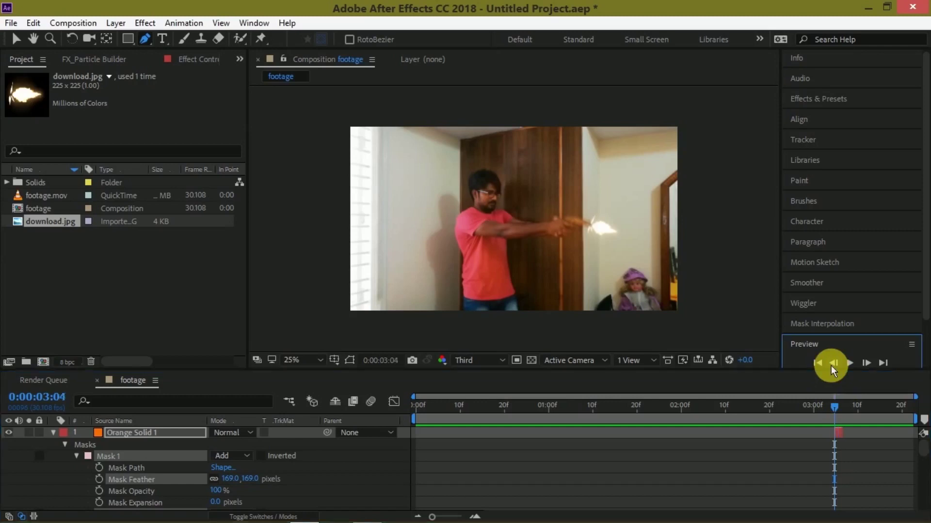
pyautogui.click(831, 365)
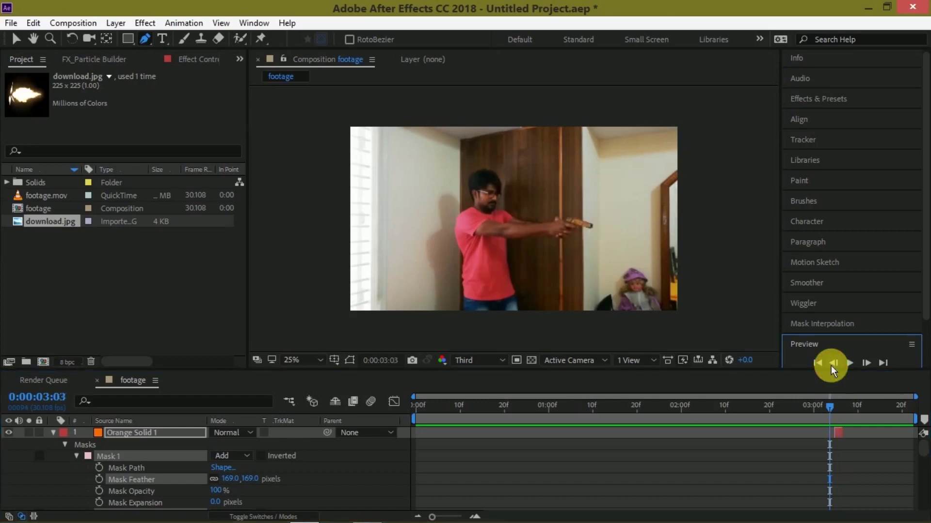
pyautogui.click(865, 364)
# Import gun e.jpg into the project and add it as the composition's top layer.
pyautogui.click(139, 308)
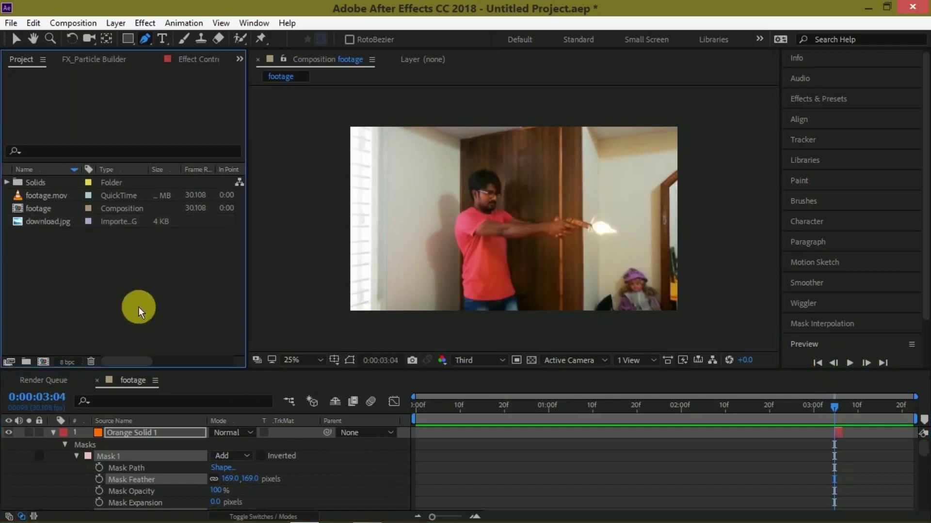
pyautogui.click(368, 514)
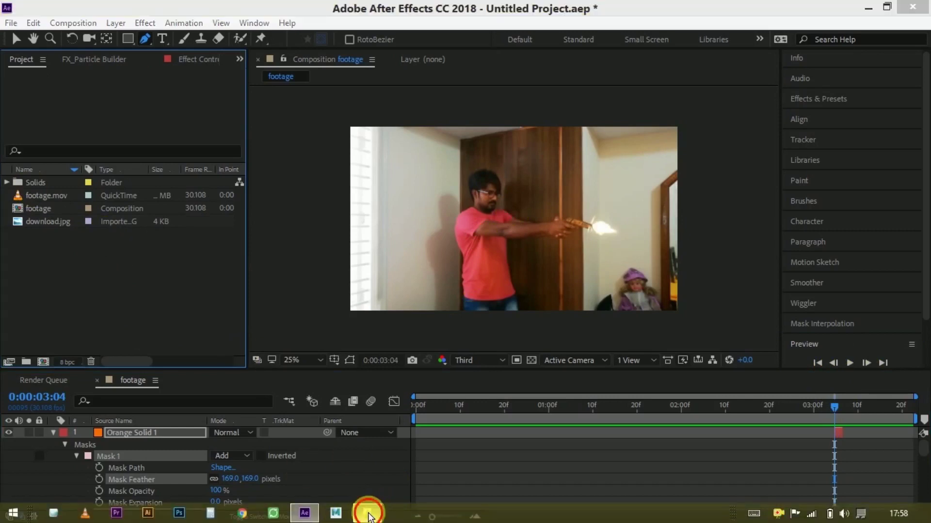
pyautogui.moveTo(732, 253); pyautogui.dragTo(66, 300)
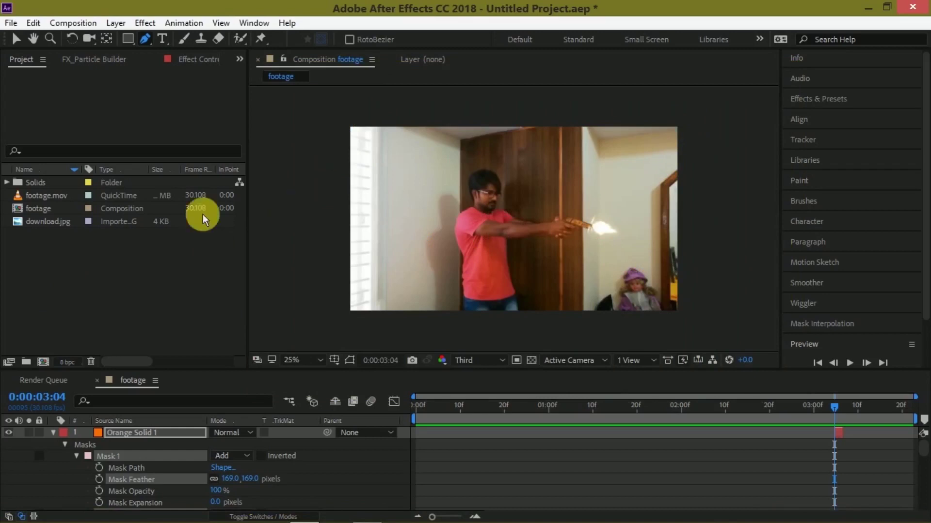
pyautogui.moveTo(51, 196)
pyautogui.mouseDown()
pyautogui.moveTo(145, 378)
pyautogui.moveTo(128, 429)
pyautogui.mouseUp()
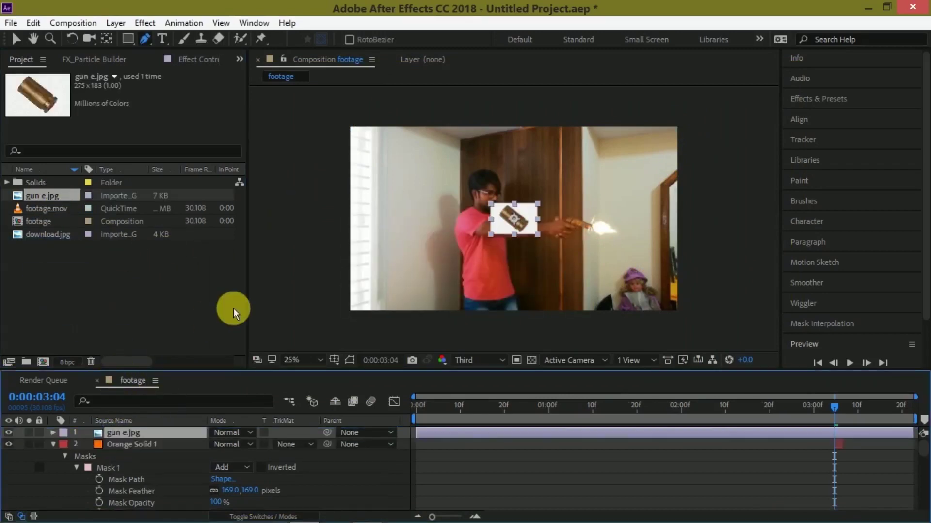
# Try Color and Screen blend modes on gun e.jpg, then return it to Normal.
pyautogui.click(251, 432)
pyautogui.click(277, 346)
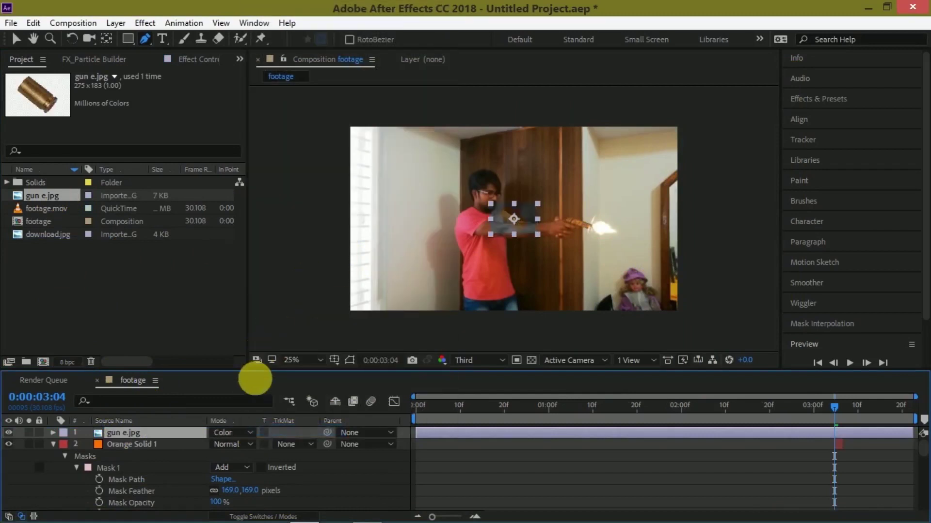
pyautogui.click(243, 433)
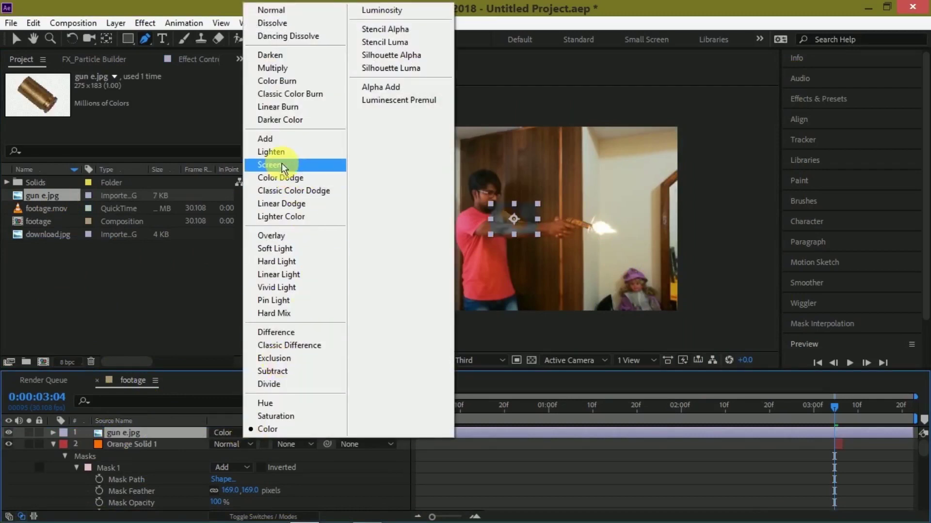
pyautogui.click(282, 165)
pyautogui.scroll(1, 540, 211)
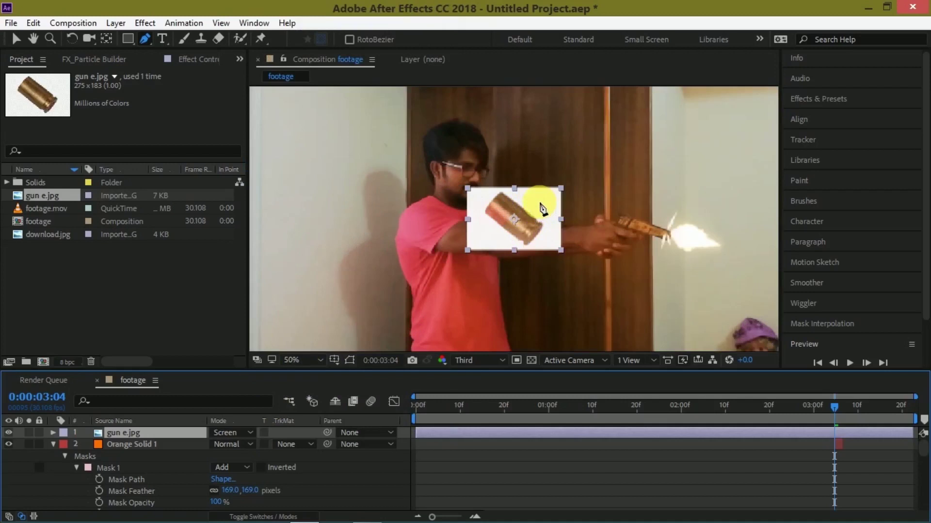
pyautogui.scroll(2, 542, 209)
pyautogui.click(243, 432)
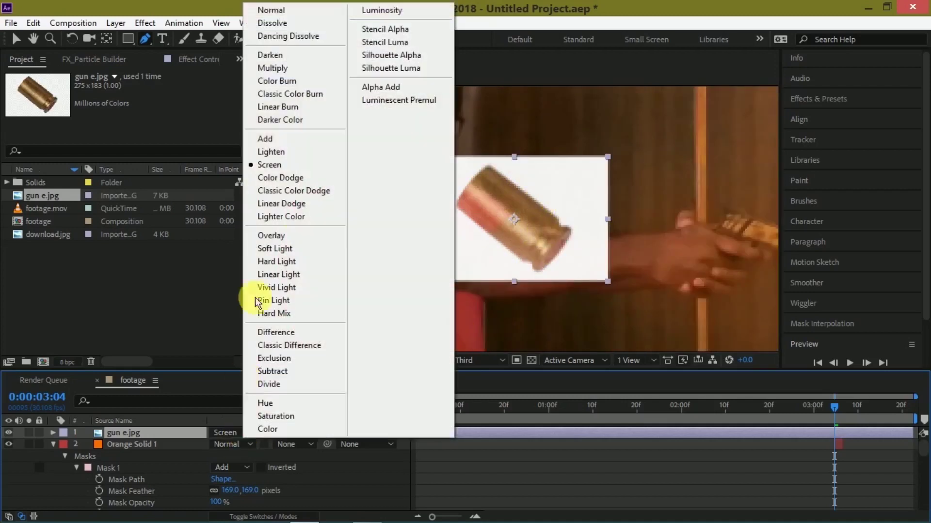
pyautogui.click(280, 11)
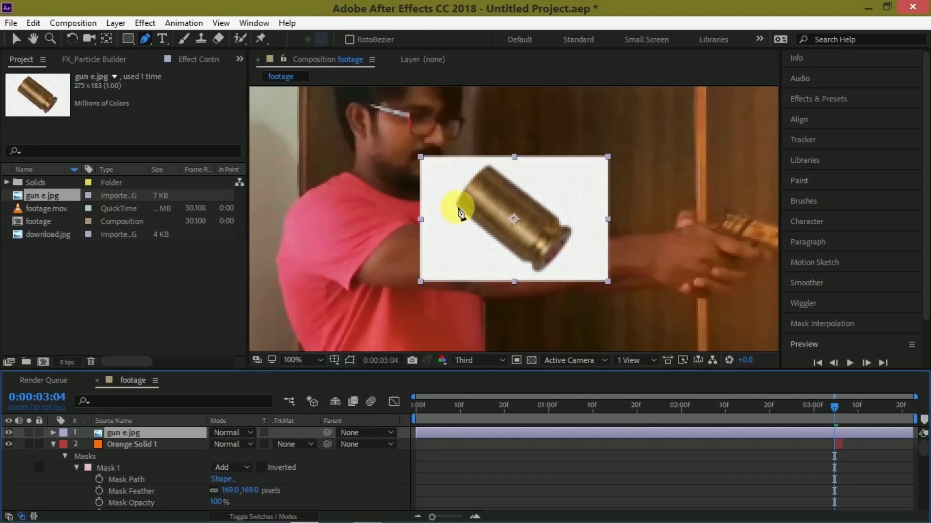
# Draw a closed four-point Pen mask around the shell.
pyautogui.click(457, 207)
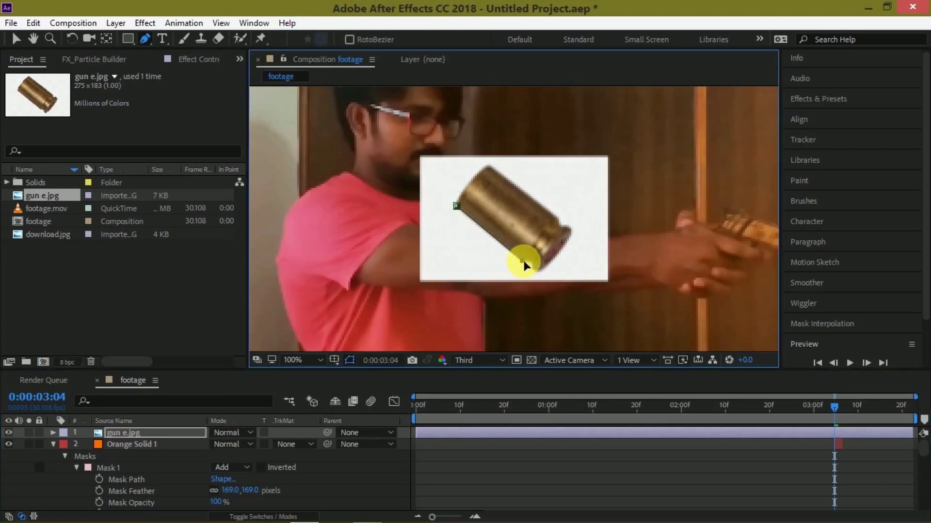
pyautogui.click(534, 269)
pyautogui.click(554, 215)
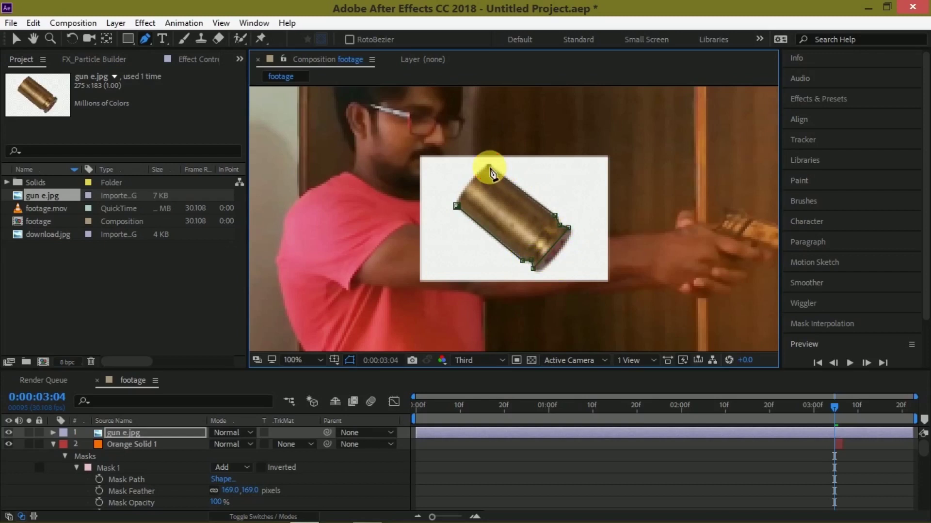
pyautogui.click(489, 168)
pyautogui.click(457, 206)
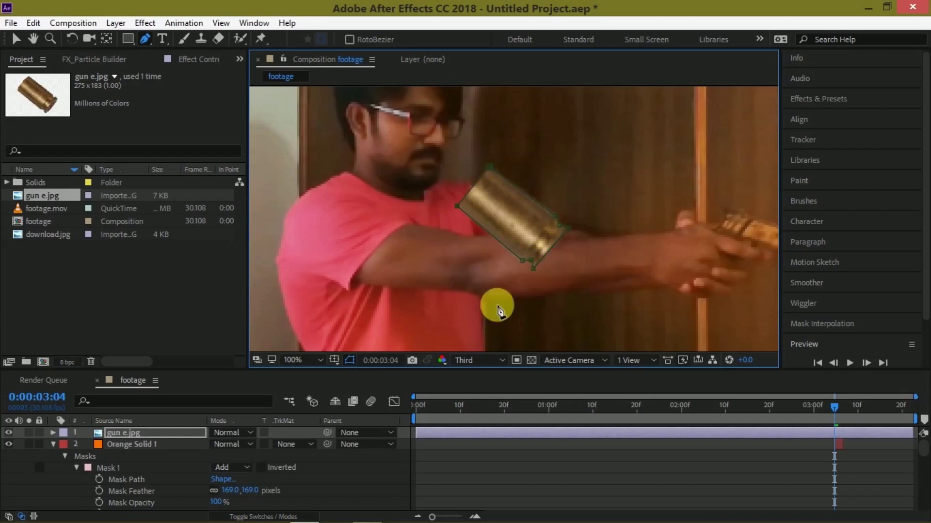
# Move the gun e.jpg layer's in-point to 0:00:03:04.
pyautogui.click(842, 433)
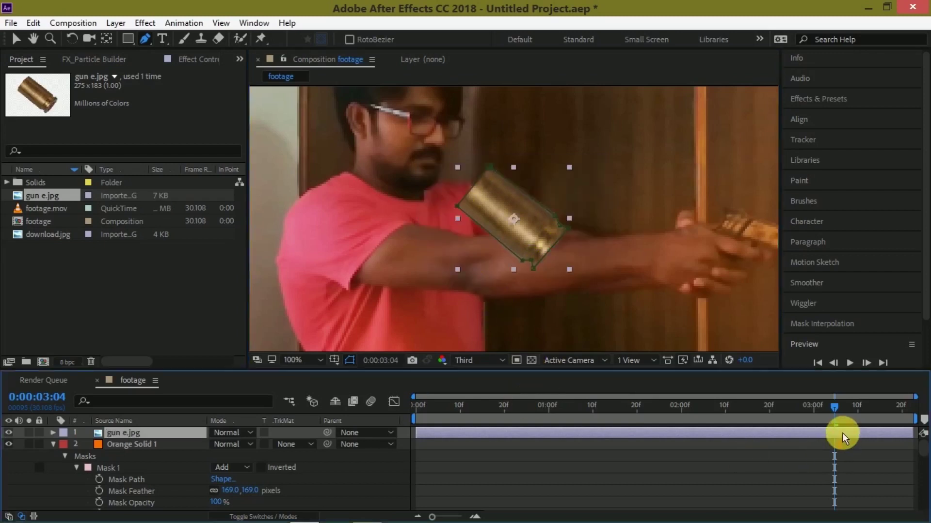
pyautogui.moveTo(417, 423)
pyautogui.mouseDown()
pyautogui.moveTo(834, 438)
pyautogui.moveTo(840, 426)
pyautogui.mouseUp()
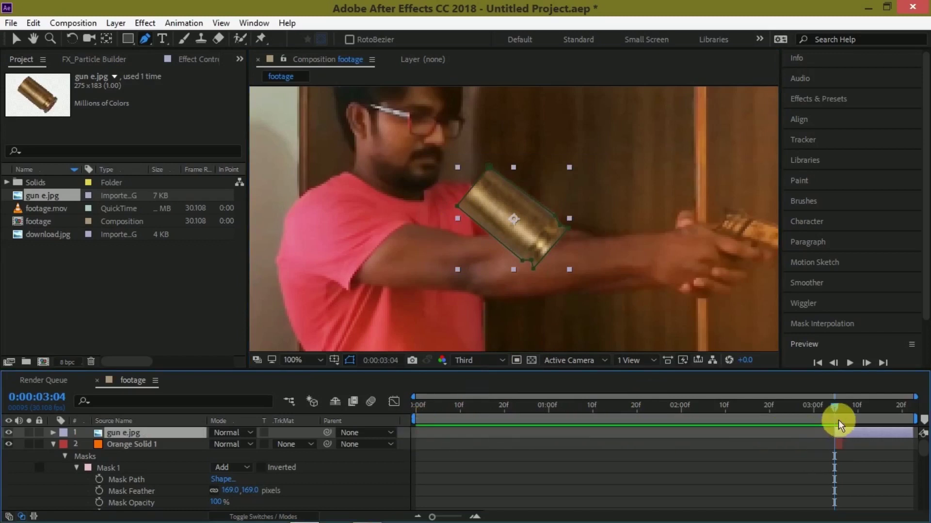
pyautogui.scroll(-2, 698, 266)
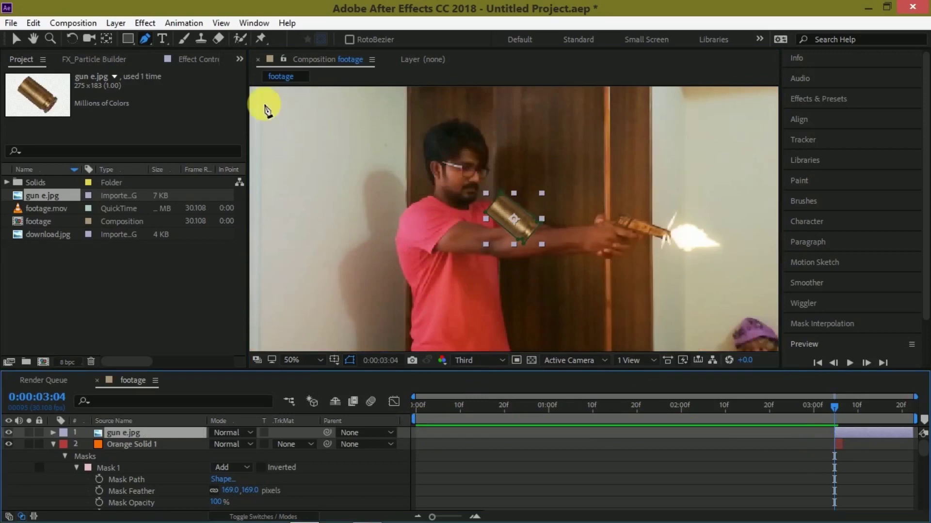
# Move the shell onto the gun and reveal its Transform properties.
pyautogui.click(16, 38)
pyautogui.moveTo(496, 211); pyautogui.dragTo(623, 227)
pyautogui.click(64, 432)
pyautogui.click(54, 433)
pyautogui.click(64, 445)
pyautogui.click(64, 445)
pyautogui.click(63, 457)
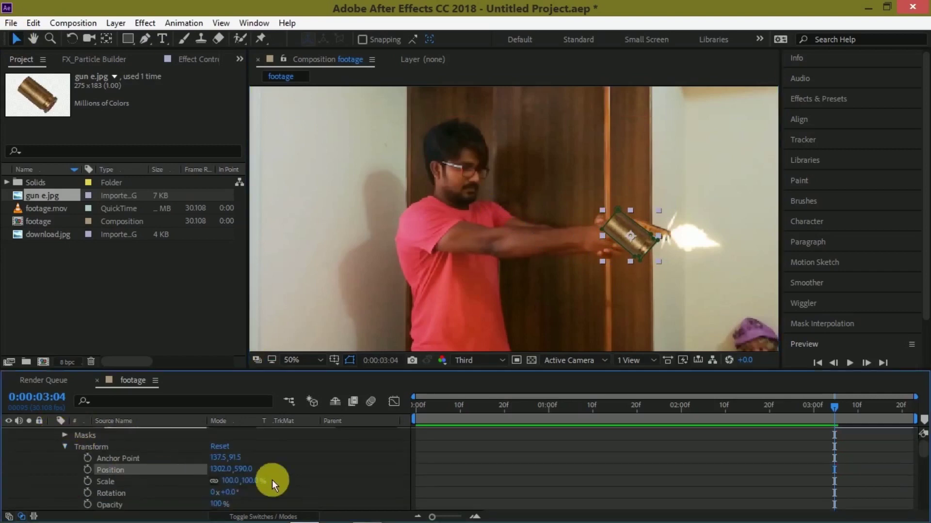
# Scale the shell to 30%, rotate it -24.6° and raise it onto the gun.
pyautogui.moveTo(245, 481)
pyautogui.mouseDown()
pyautogui.moveTo(205, 477)
pyautogui.moveTo(254, 478)
pyautogui.mouseUp()
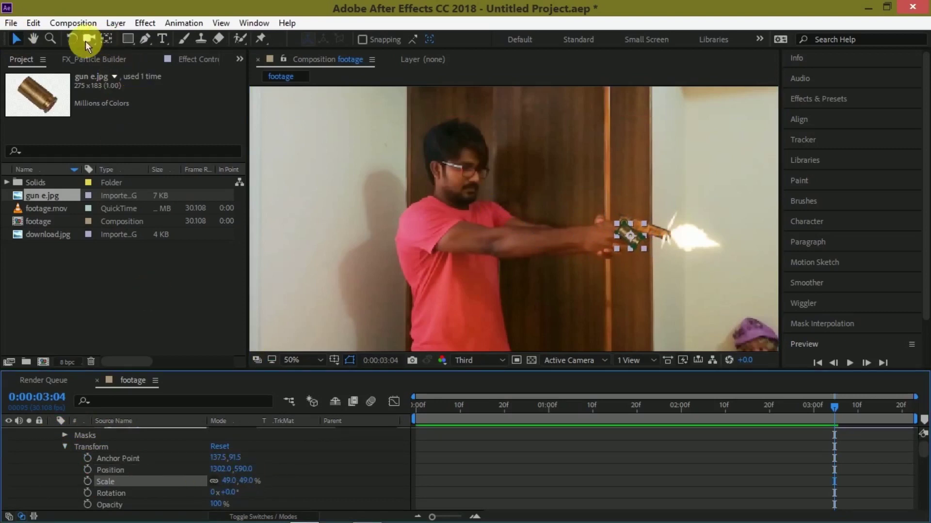
pyautogui.click(72, 39)
pyautogui.moveTo(645, 252); pyautogui.dragTo(655, 248)
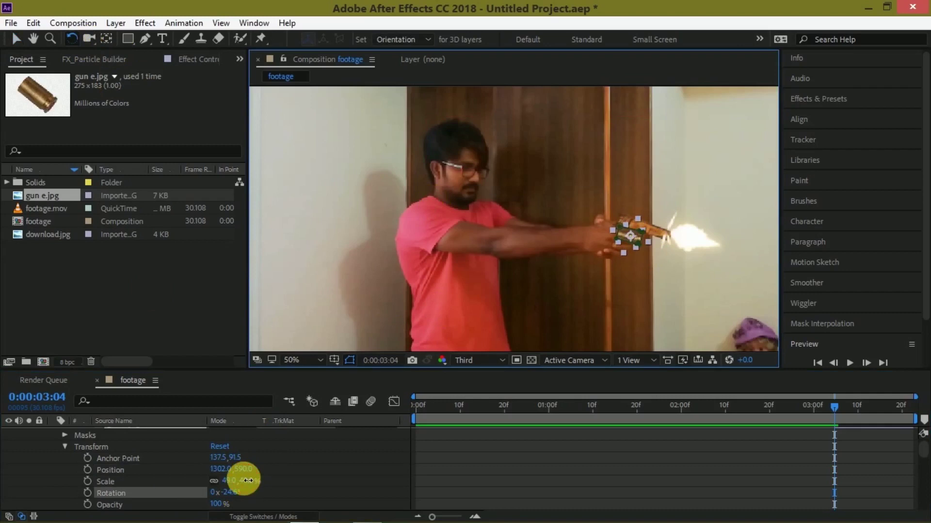
pyautogui.moveTo(248, 480); pyautogui.dragTo(231, 478)
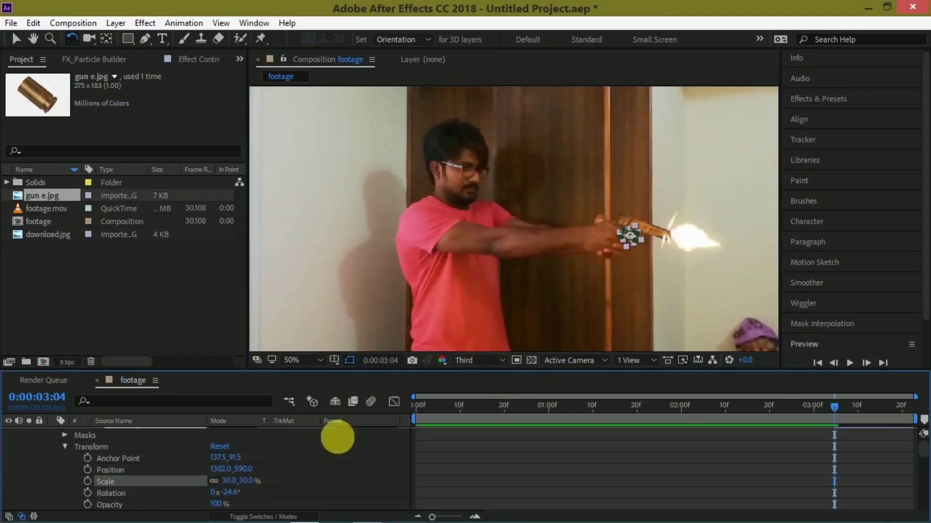
pyautogui.moveTo(241, 473); pyautogui.dragTo(228, 457)
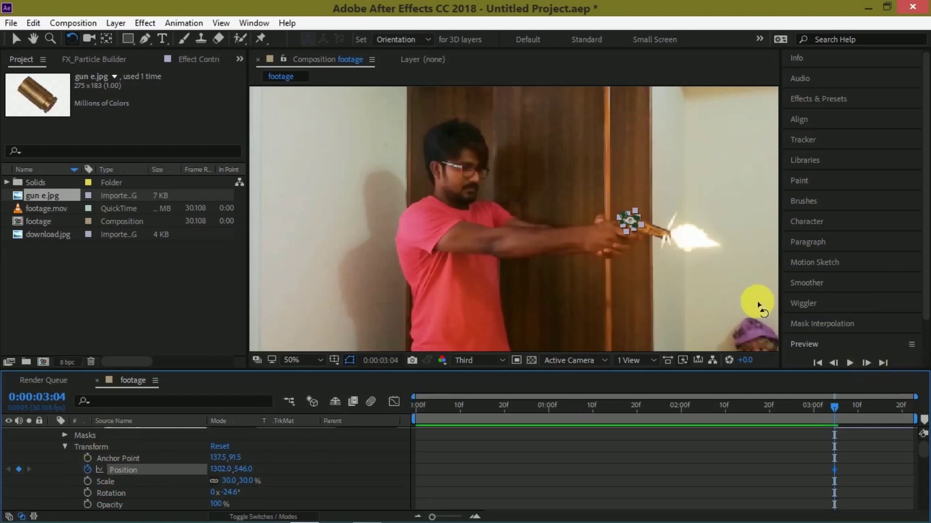
# At 0:00:03:07, move the shell down below the frame.
pyautogui.press('h')
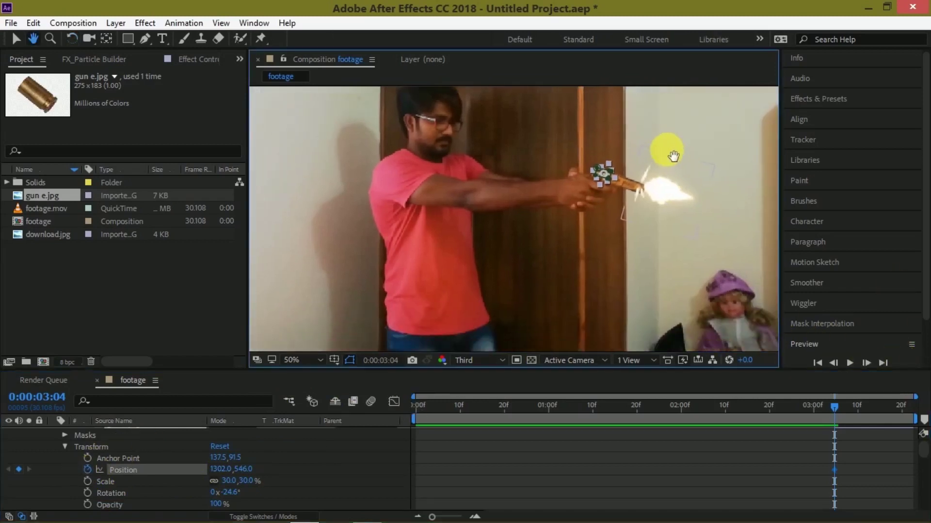
pyautogui.moveTo(707, 216); pyautogui.dragTo(670, 148)
pyautogui.click(866, 363)
pyautogui.click(867, 363)
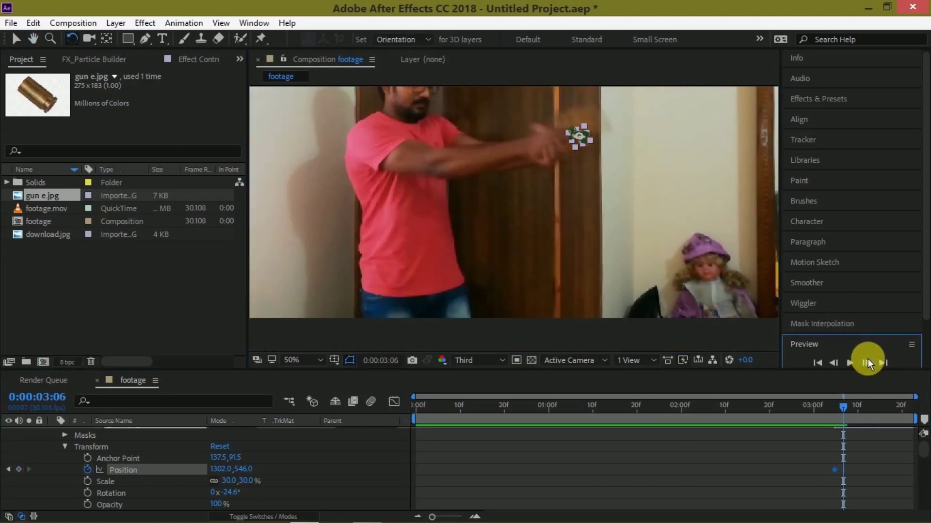
pyautogui.click(867, 362)
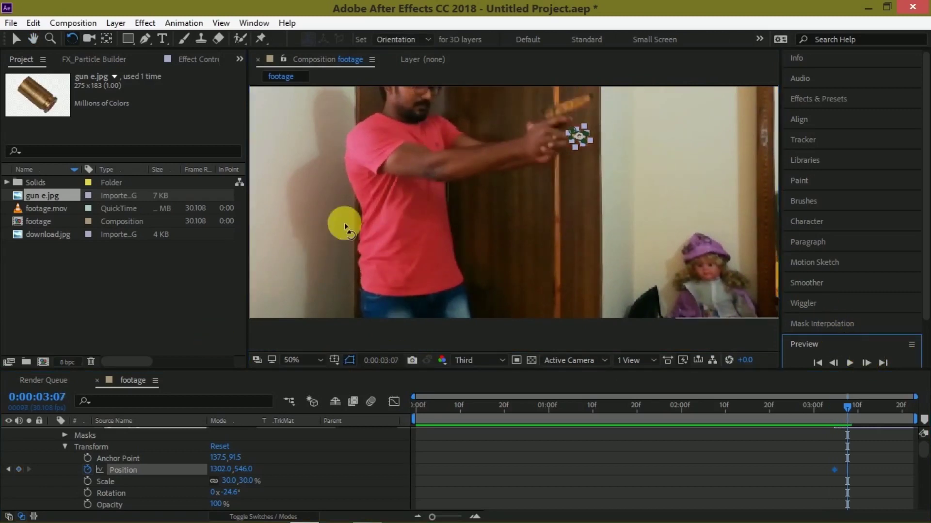
pyautogui.moveTo(236, 468); pyautogui.dragTo(649, 456)
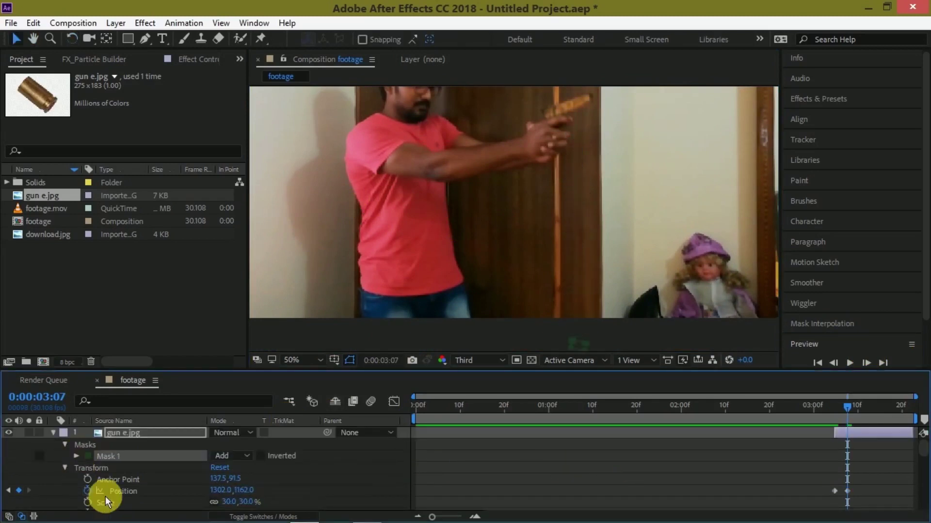
# Bend the shell's motion path into an arc, ending at position X 986.
pyautogui.moveTo(580, 171)
pyautogui.mouseDown()
pyautogui.moveTo(545, 151)
pyautogui.moveTo(518, 115)
pyautogui.moveTo(460, 104)
pyautogui.mouseUp()
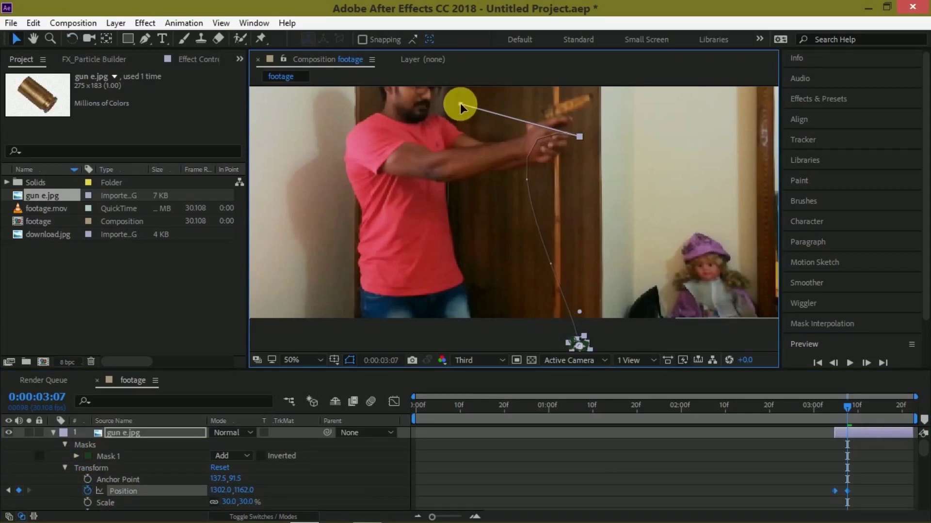
pyautogui.moveTo(242, 490)
pyautogui.mouseDown()
pyautogui.moveTo(131, 491)
pyautogui.moveTo(207, 520)
pyautogui.moveTo(179, 487)
pyautogui.mouseUp()
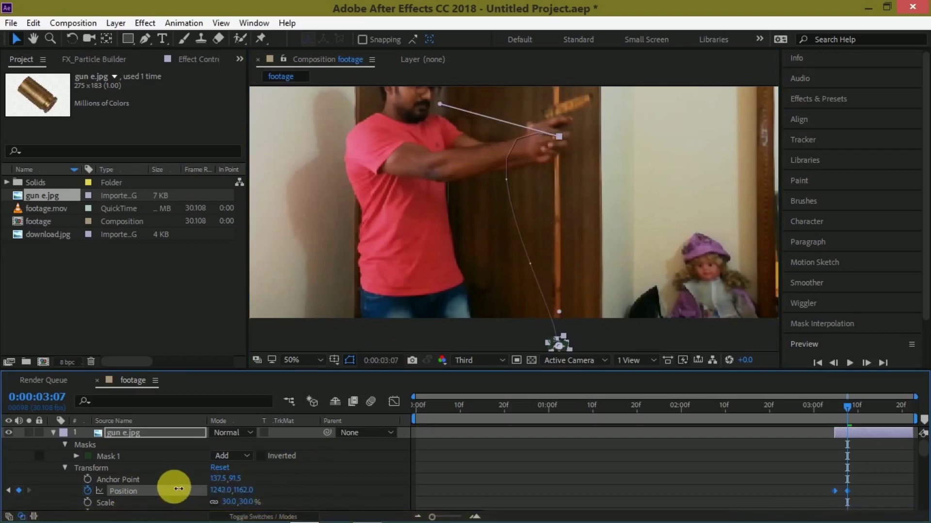
pyautogui.hotkey('ctrl', 'z')
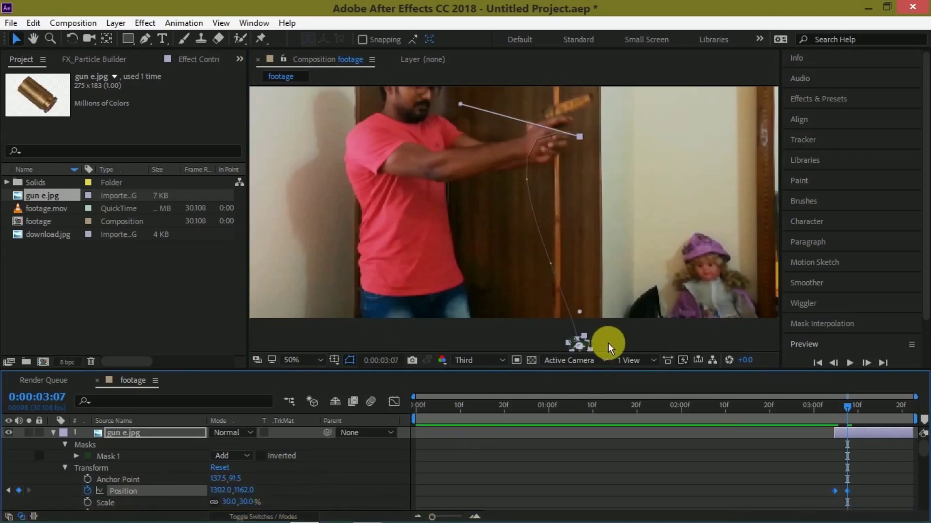
pyautogui.click(859, 435)
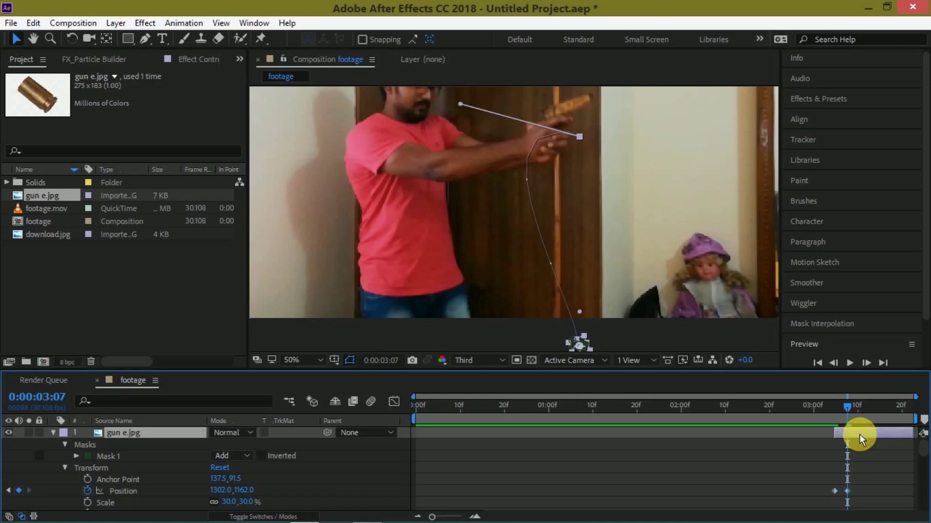
pyautogui.click(849, 493)
pyautogui.moveTo(219, 494); pyautogui.dragTo(5, 493)
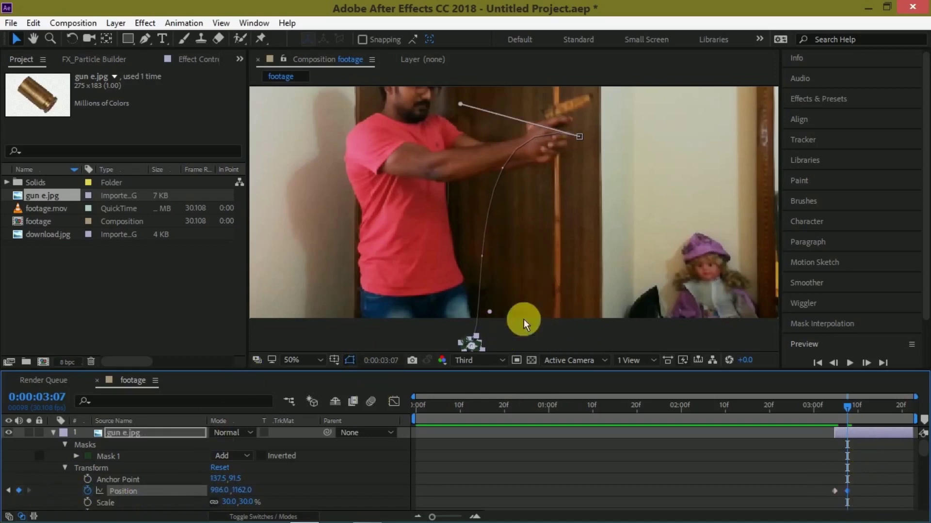
# Preview the shell's flight and trim the layer's out point at 0:00:03:07 with Alt+].
pyautogui.press('h')
pyautogui.moveTo(636, 191); pyautogui.dragTo(649, 231)
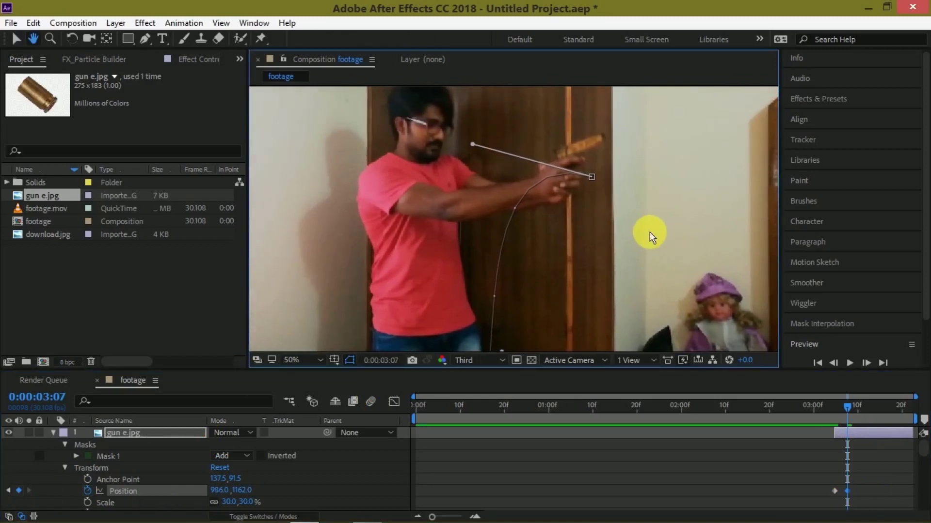
pyautogui.press('space')
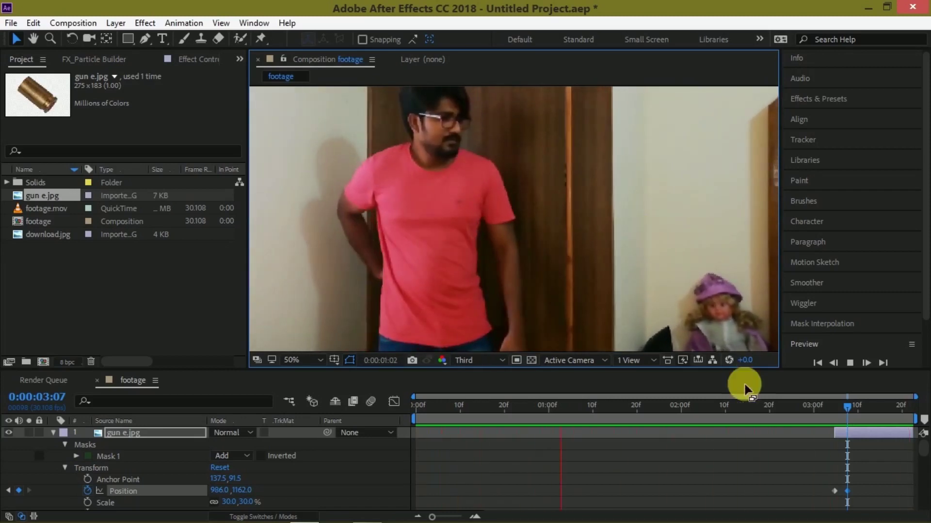
pyautogui.click(848, 406)
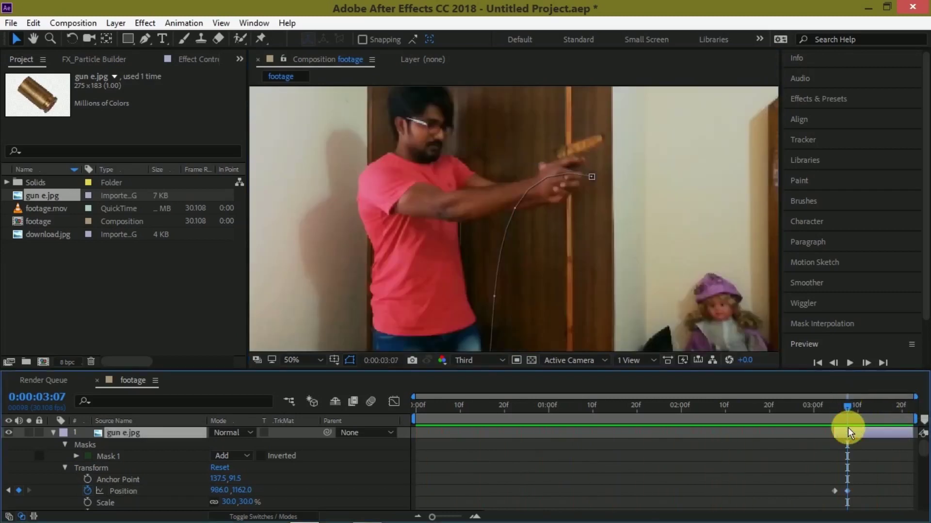
pyautogui.hotkey('alt', ']')
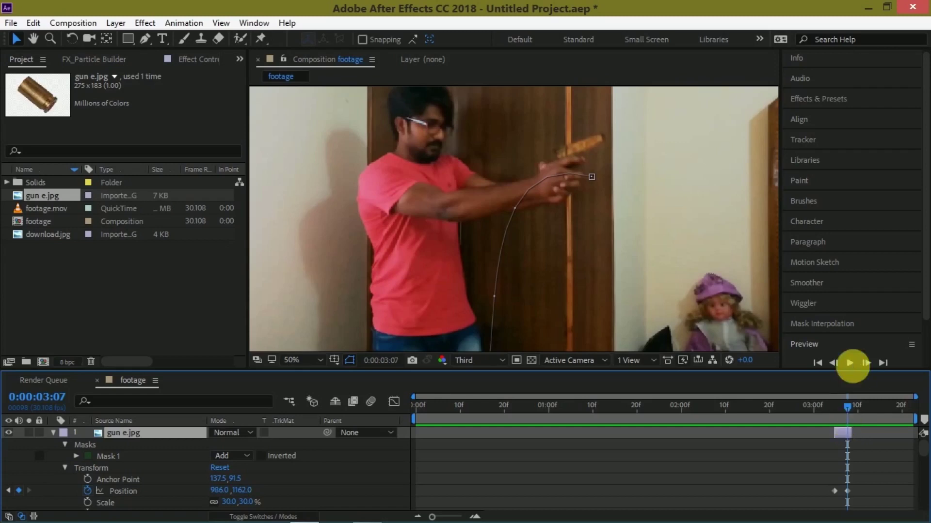
pyautogui.click(837, 362)
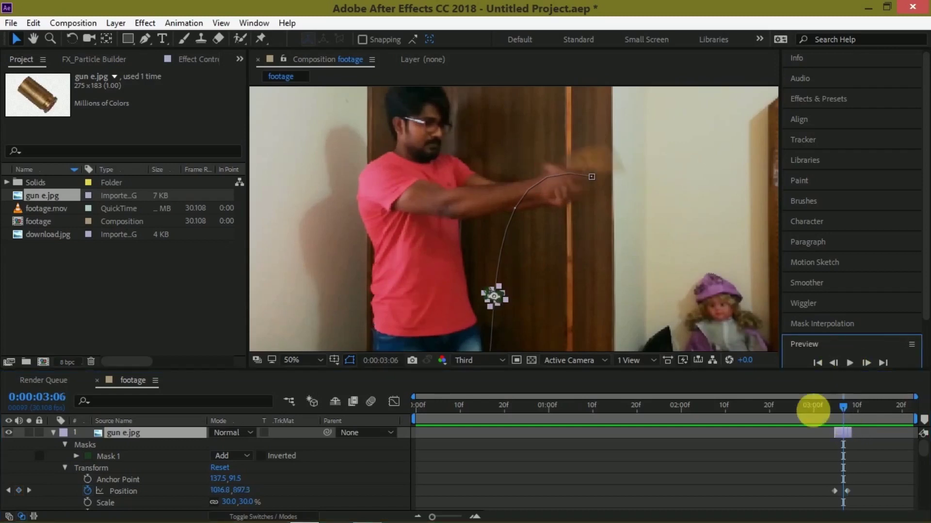
pyautogui.click(819, 466)
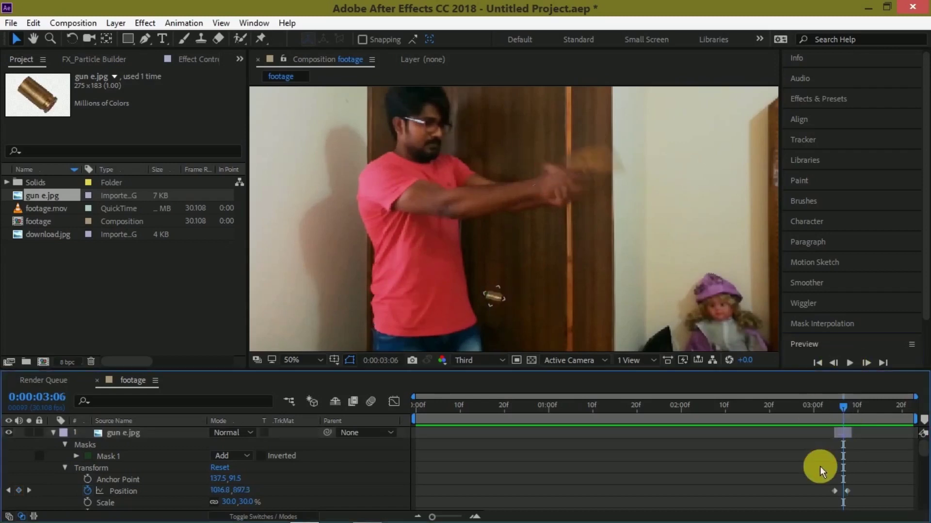
# Search Effects & Presets for 'blur' and apply Gaussian Blur to gun e.jpg.
pyautogui.click(858, 102)
pyautogui.click(841, 120)
pyautogui.write('b')
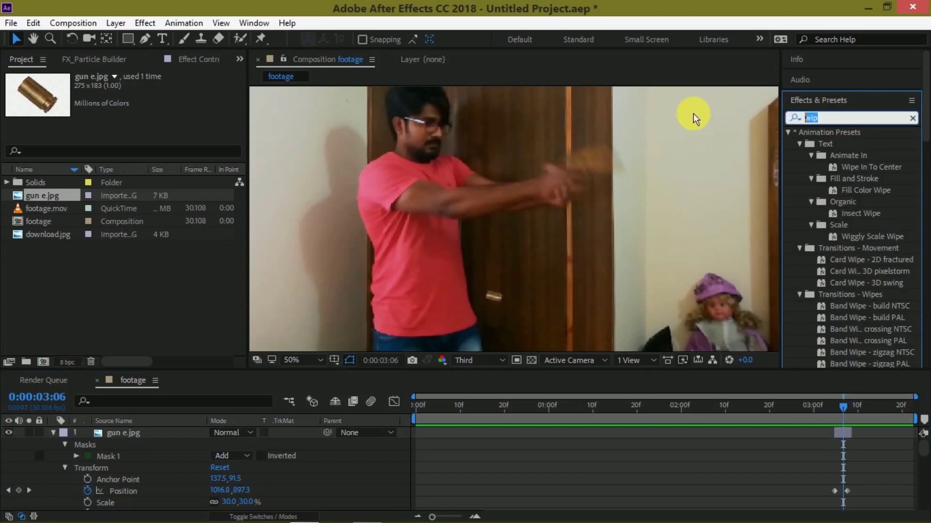
pyautogui.write('lur')
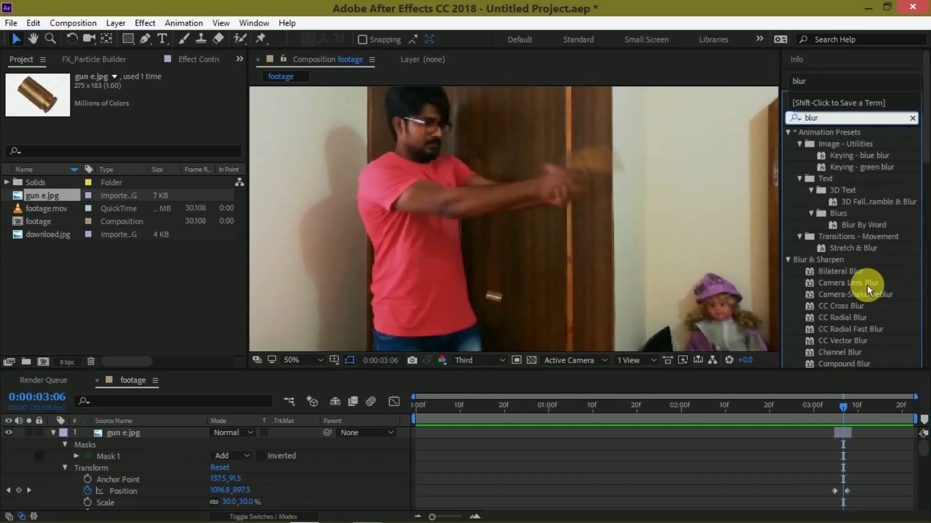
pyautogui.scroll(-5, 866, 285)
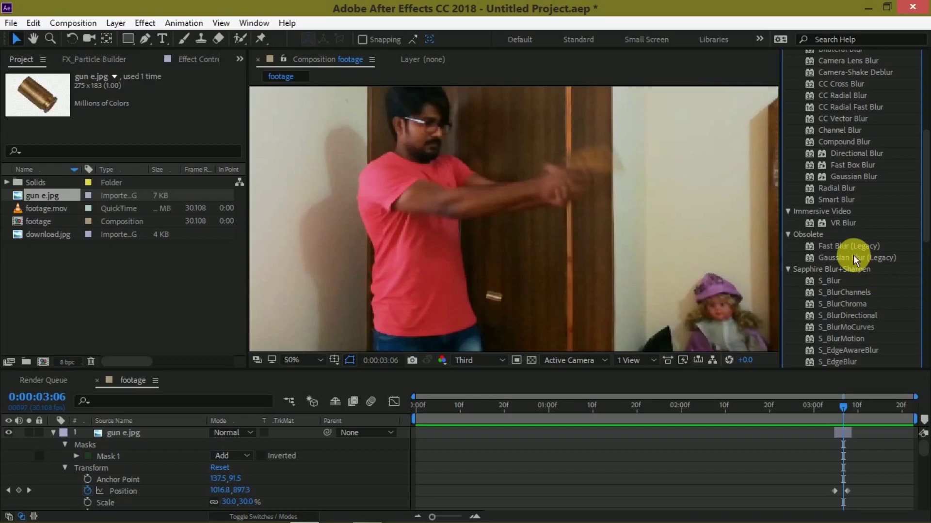
pyautogui.scroll(-3, 854, 260)
pyautogui.scroll(-3, 871, 298)
pyautogui.scroll(2, 857, 246)
pyautogui.scroll(2, 857, 245)
pyautogui.scroll(2, 857, 245)
pyautogui.moveTo(857, 179); pyautogui.dragTo(804, 425)
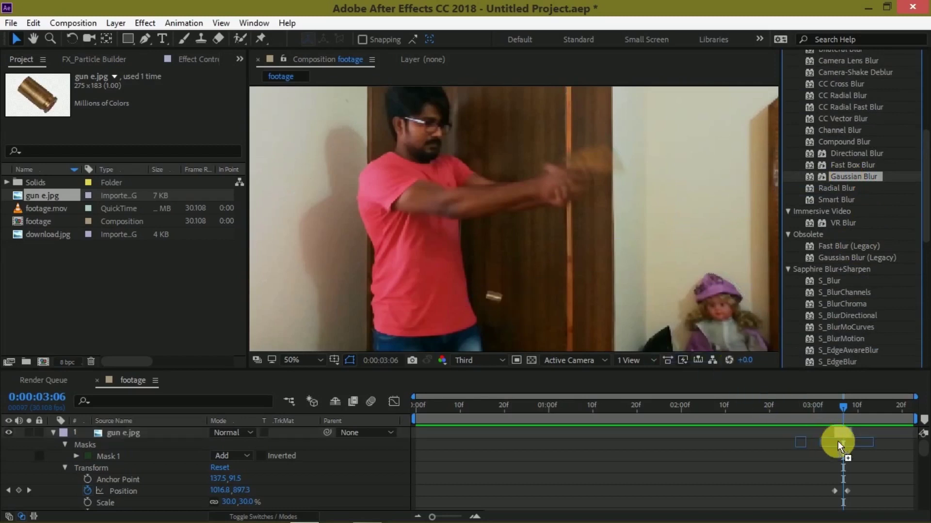
pyautogui.moveTo(804, 425); pyautogui.dragTo(837, 434)
pyautogui.click(743, 471)
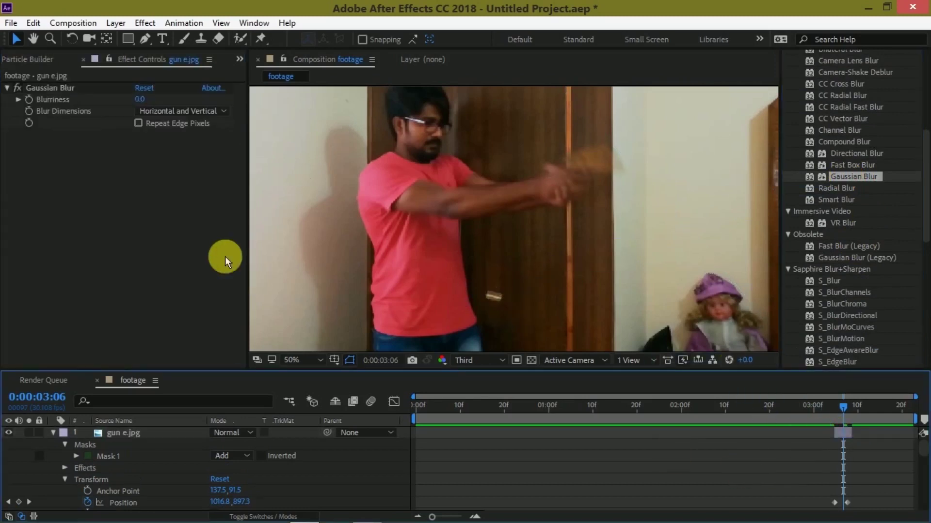
# Set Gaussian Blur Blurriness to 75 and check the blurred shell on the next frame.
pyautogui.click(146, 100)
pyautogui.write('75')
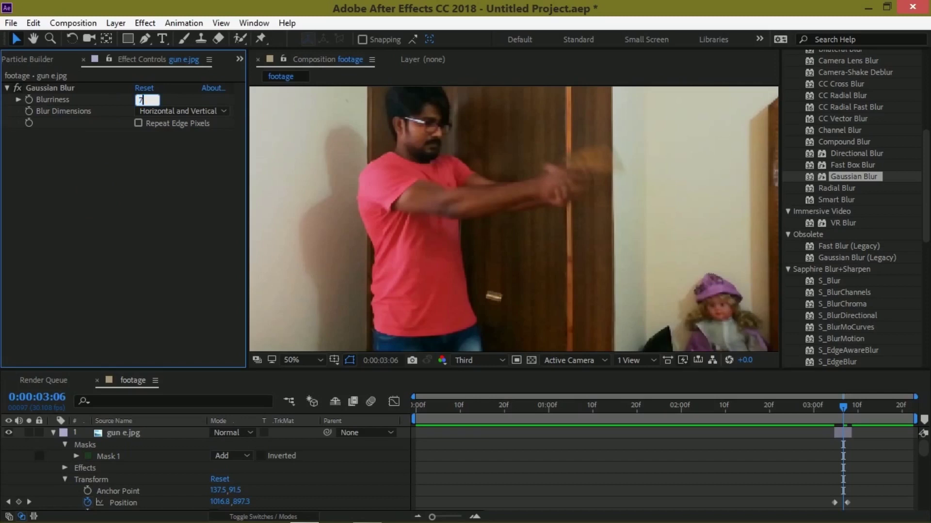
pyautogui.press('Return')
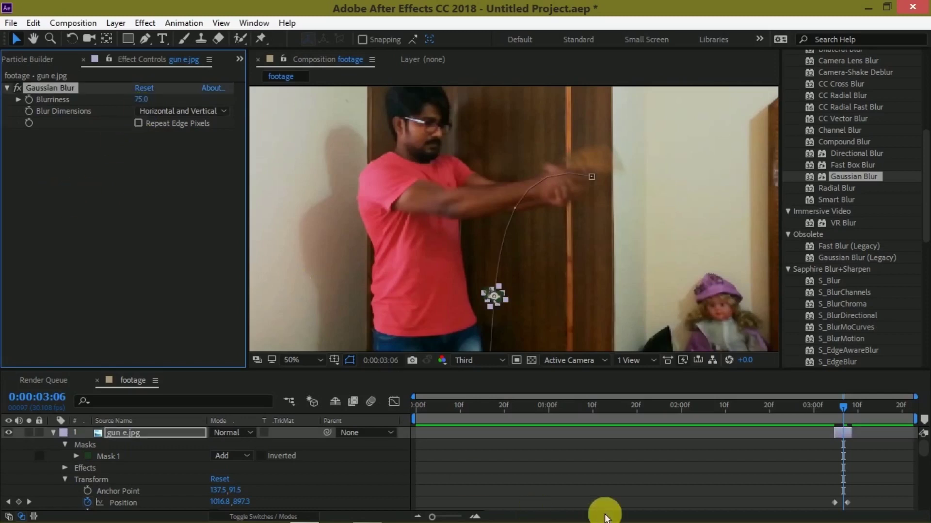
pyautogui.click(615, 480)
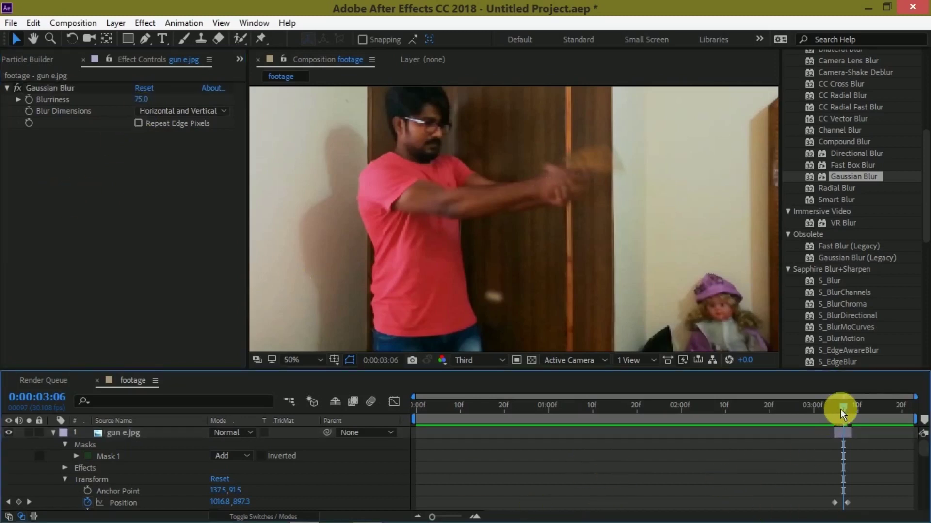
pyautogui.moveTo(842, 409); pyautogui.dragTo(854, 413)
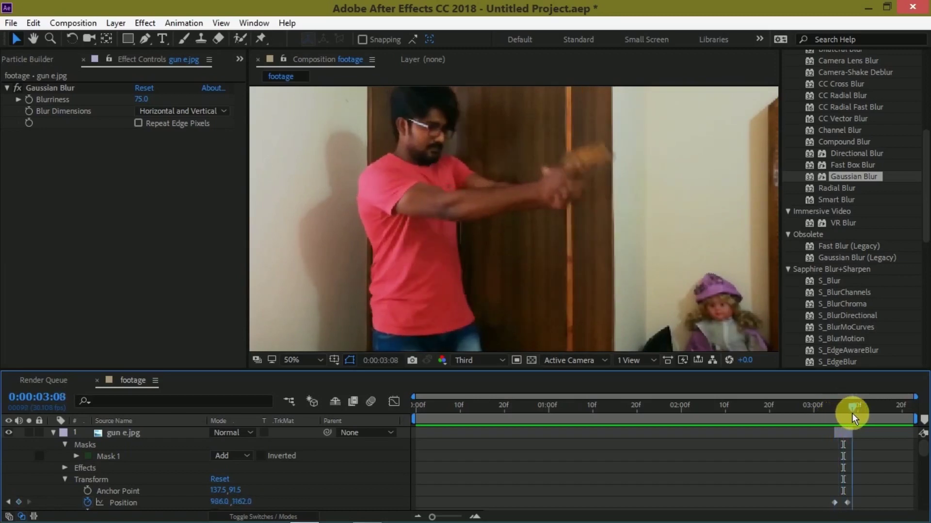
pyautogui.press(',')
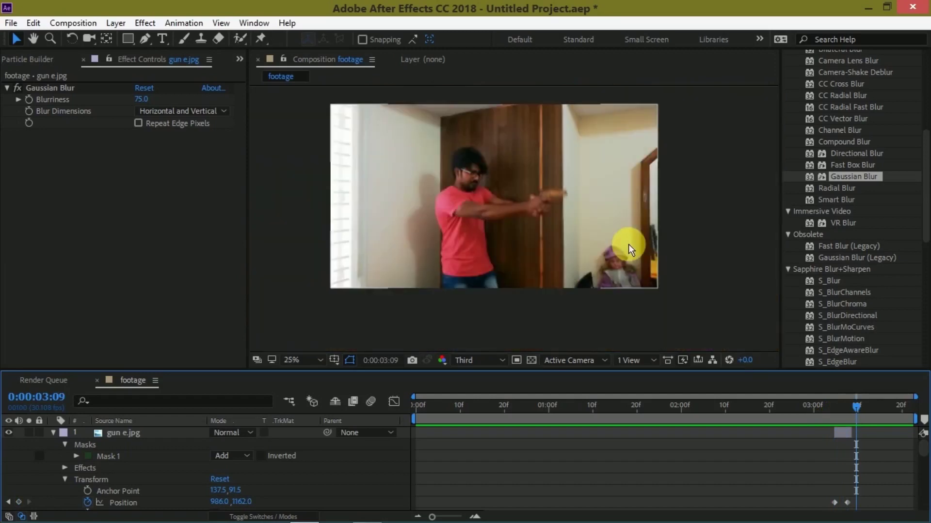
# Import Smoke Stock Footage HD_HIGH.mp4 from File Explorer into the Project panel.
pyautogui.click(239, 59)
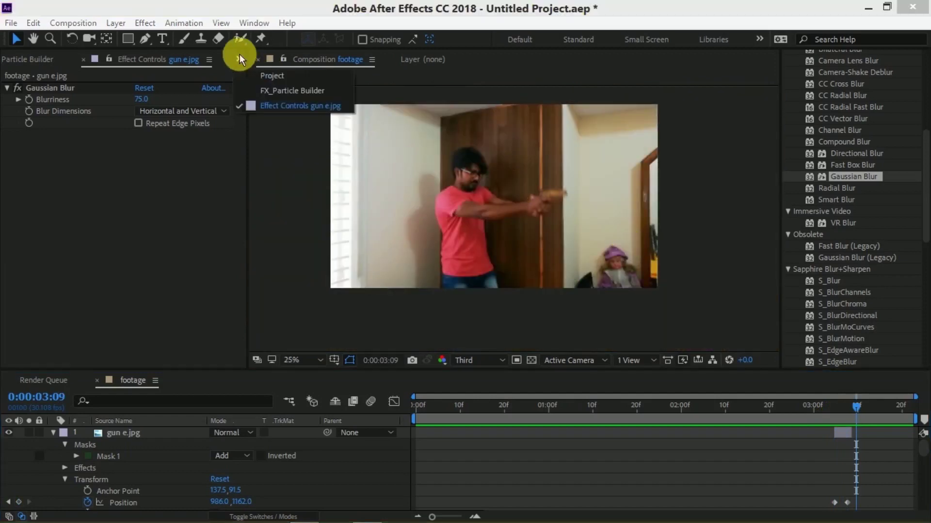
pyautogui.click(260, 76)
pyautogui.press('h')
pyautogui.moveTo(544, 210); pyautogui.dragTo(562, 246)
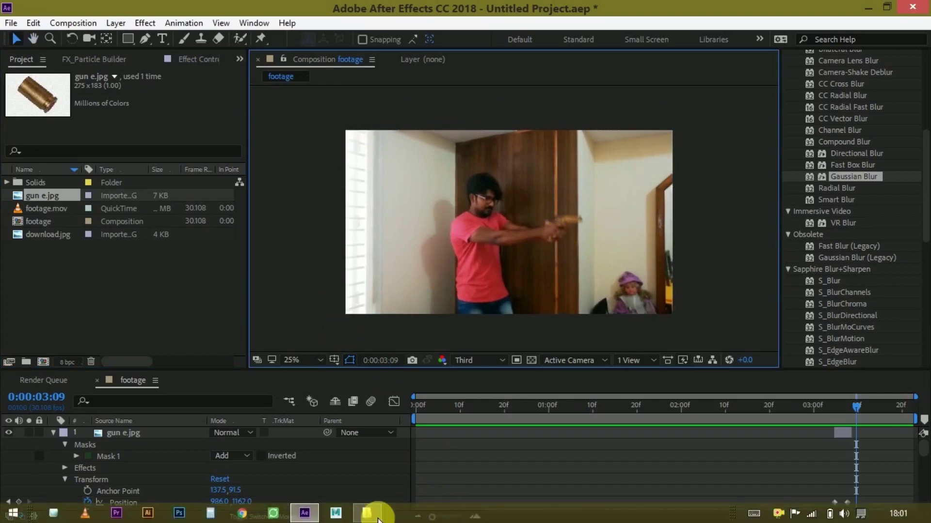
pyautogui.click(374, 514)
pyautogui.moveTo(578, 254); pyautogui.dragTo(622, 190)
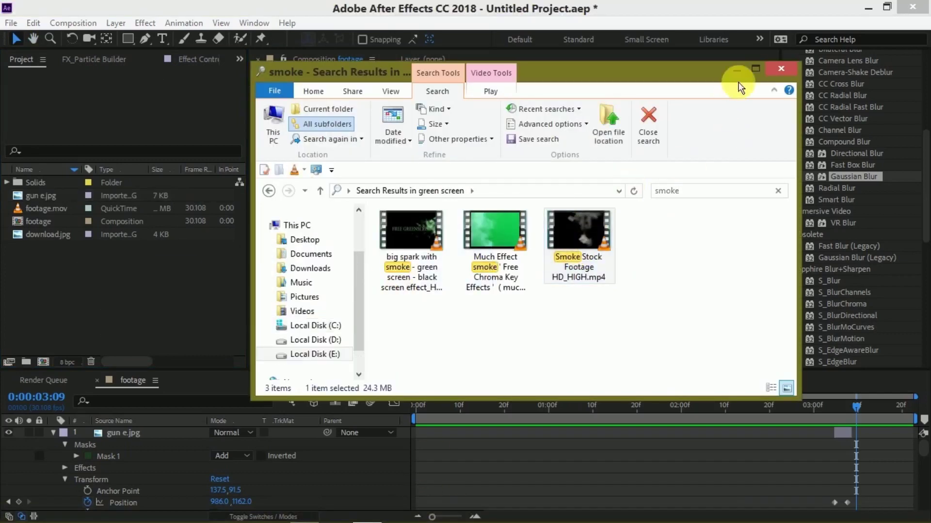
pyautogui.click(737, 69)
pyautogui.moveTo(527, 146); pyautogui.dragTo(160, 285)
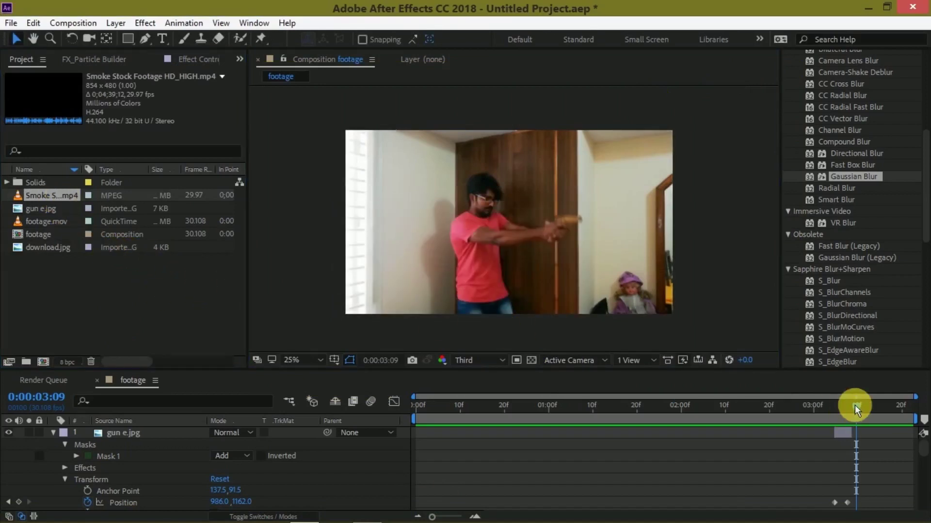
pyautogui.moveTo(854, 406); pyautogui.dragTo(838, 403)
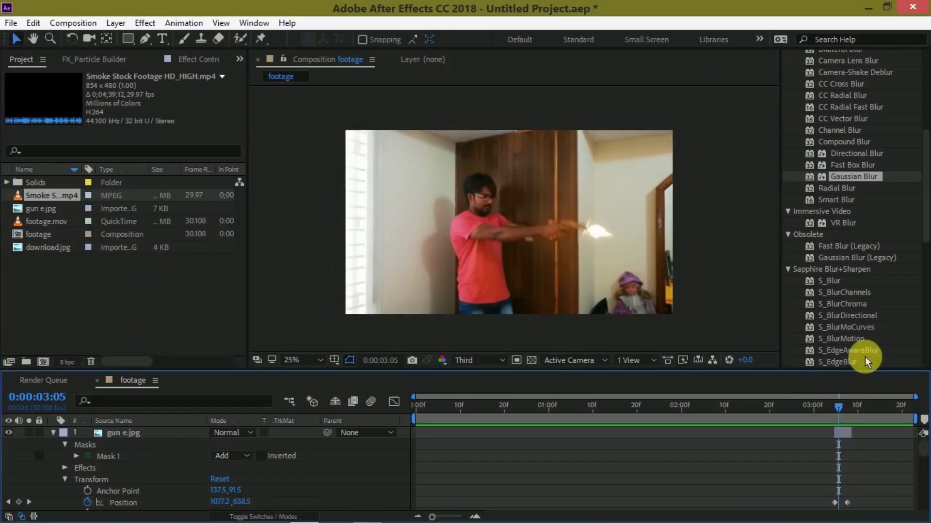
# Step the playhead back to 0:00:03:03.
pyautogui.scroll(-5, 864, 356)
pyautogui.scroll(-5, 869, 332)
pyautogui.click(840, 348)
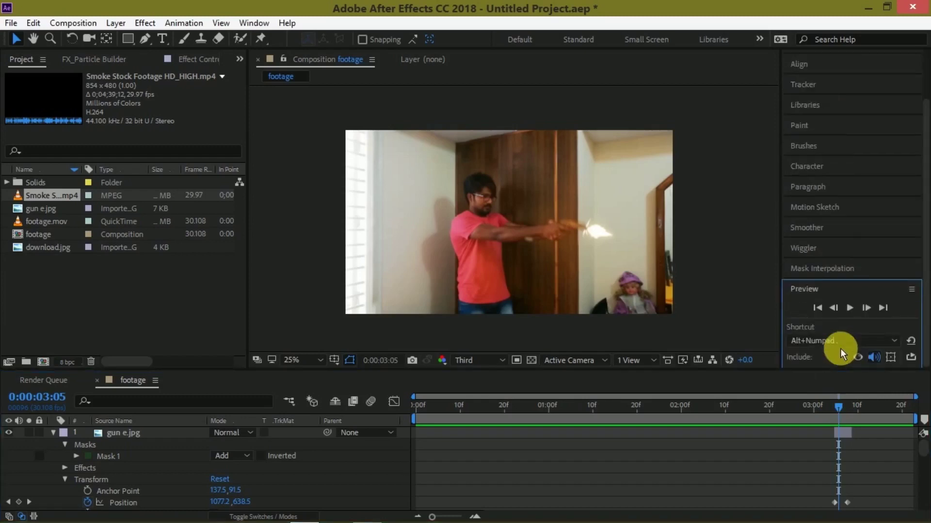
pyautogui.click(833, 308)
pyautogui.click(833, 308)
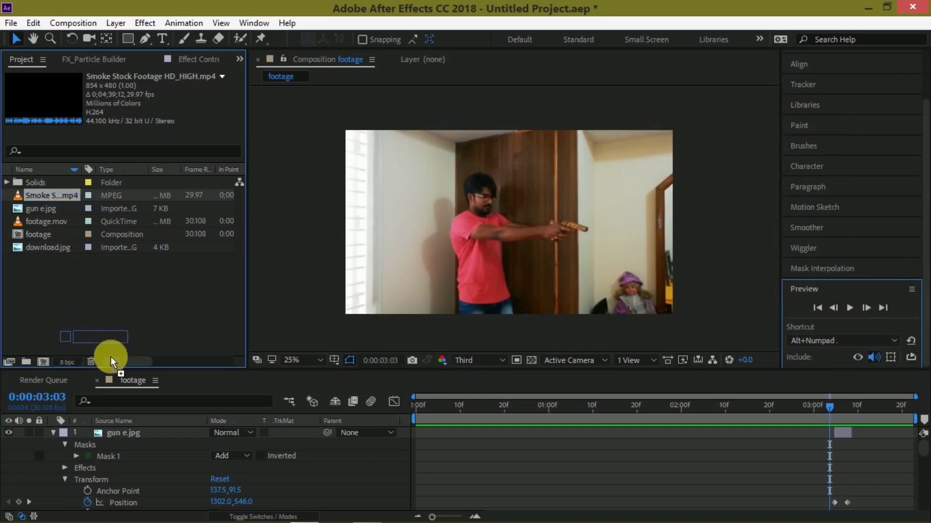
# Add the smoke clip as the top layer in Screen blend mode.
pyautogui.moveTo(53, 195); pyautogui.dragTo(107, 429)
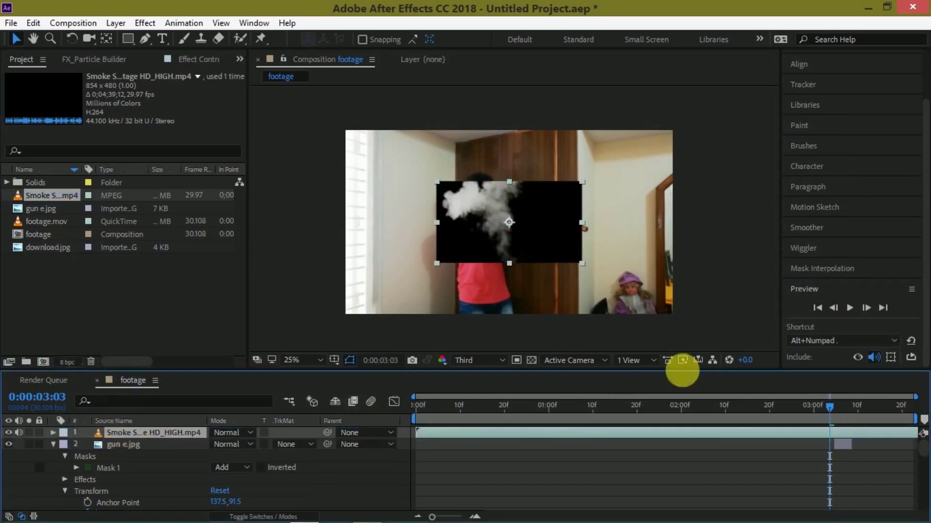
pyautogui.click(240, 433)
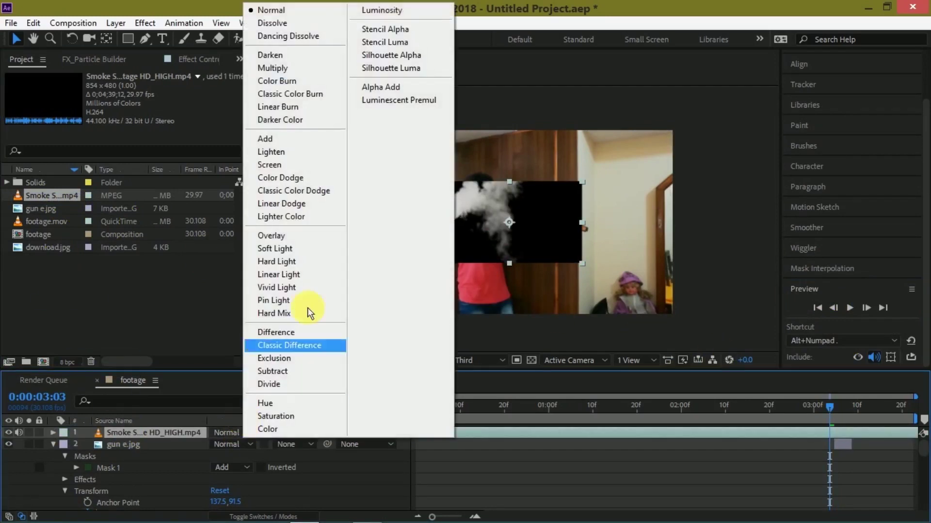
pyautogui.click(269, 163)
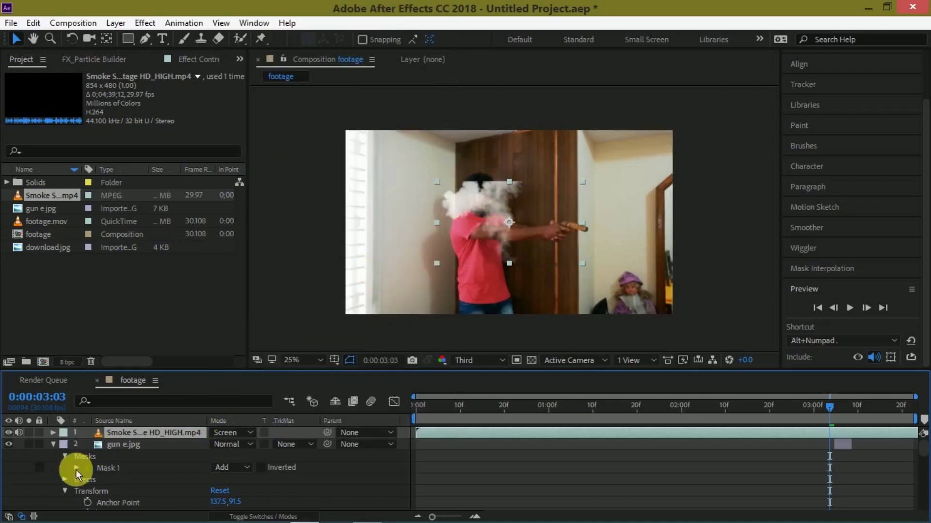
pyautogui.click(54, 444)
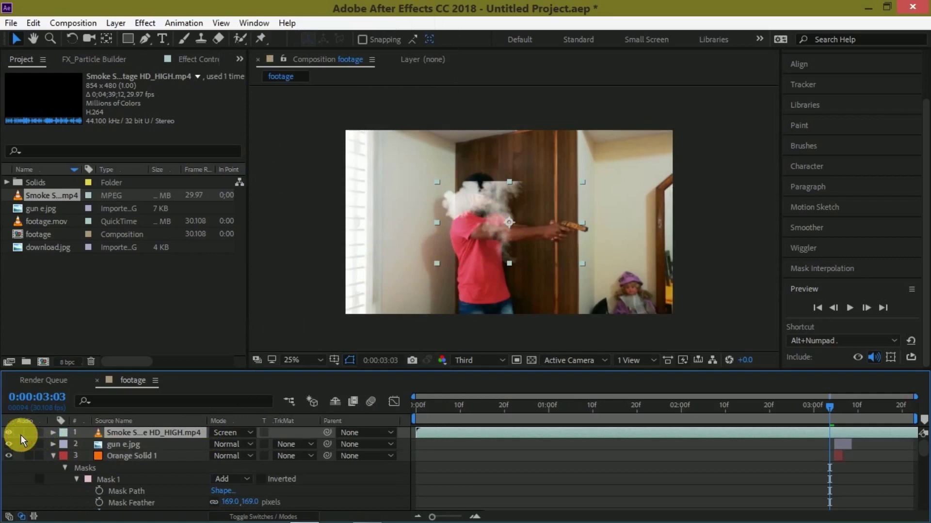
# Set the smoke layer's Opacity to 25% and move it beside the gun's muzzle.
pyautogui.click(52, 432)
pyautogui.click(64, 445)
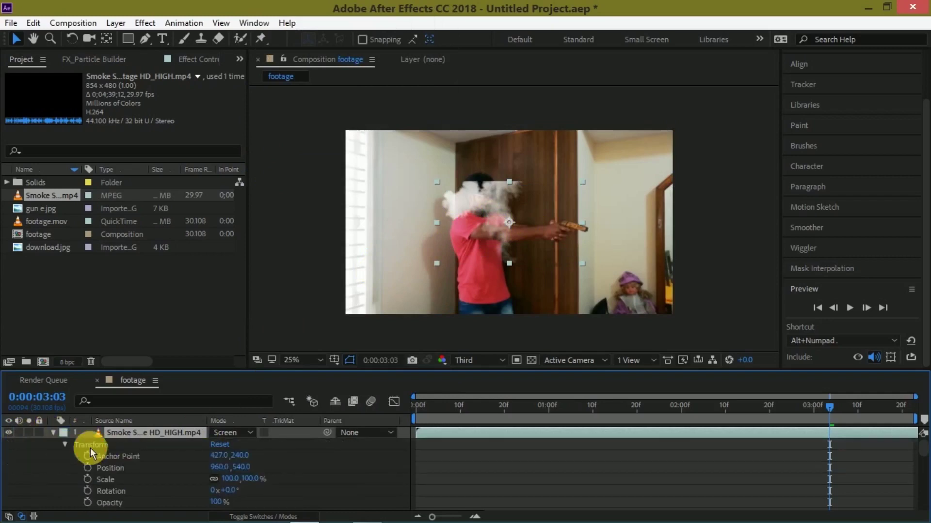
pyautogui.click(219, 502)
pyautogui.write('25')
pyautogui.click(319, 490)
pyautogui.moveTo(522, 225)
pyautogui.mouseDown()
pyautogui.moveTo(551, 206)
pyautogui.moveTo(601, 233)
pyautogui.mouseUp()
# Draw a Pen mask around the smoke and trim its in-point to 0:00:03:03.
pyautogui.click(145, 38)
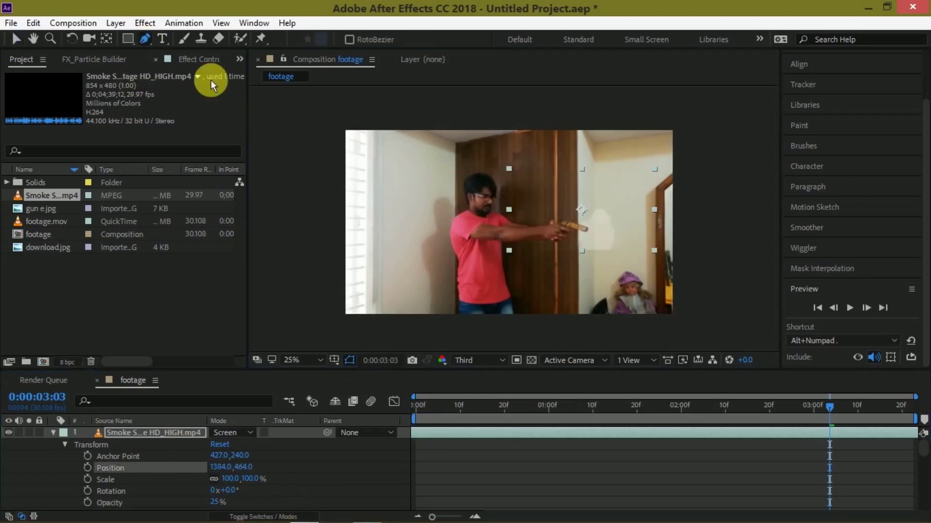
pyautogui.click(542, 205)
pyautogui.click(563, 236)
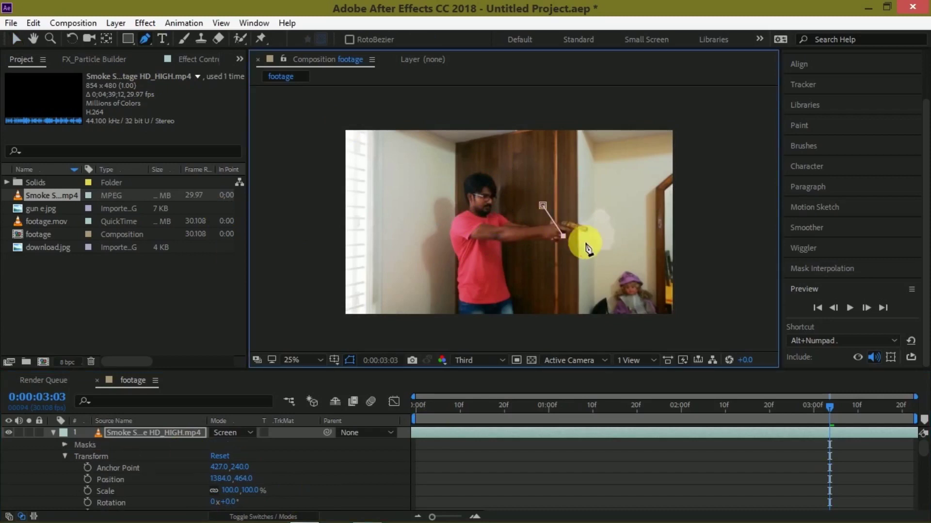
pyautogui.click(620, 171)
pyautogui.click(564, 170)
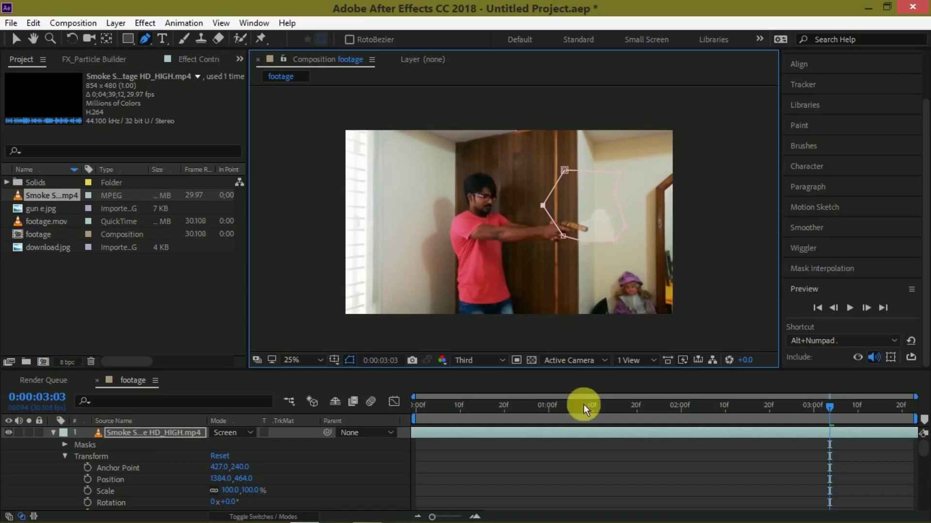
pyautogui.click(893, 438)
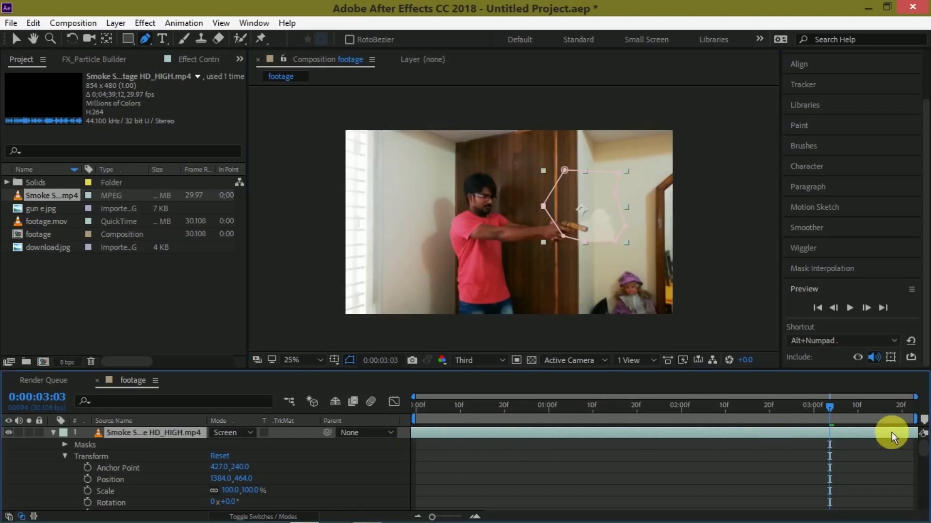
pyautogui.hotkey('alt', '[')
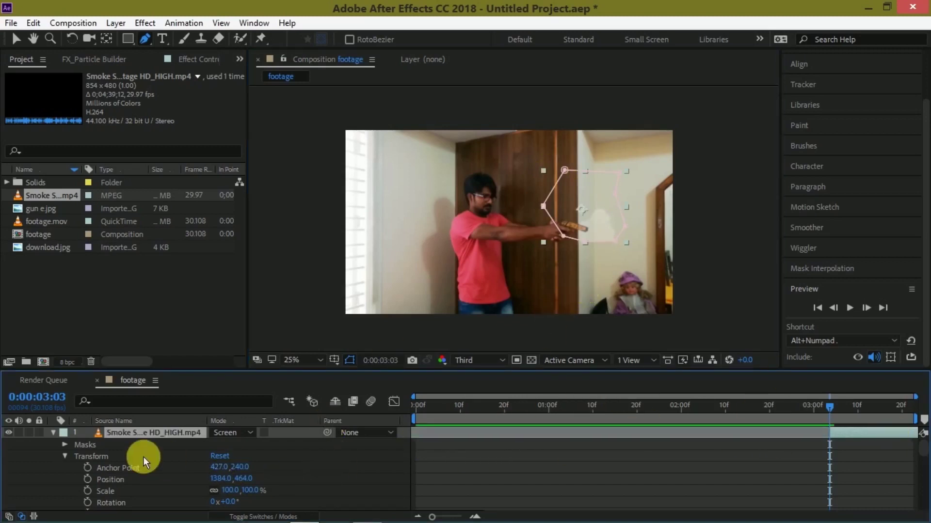
# Feather the smoke layer's Mask 1 to 249 pixels.
pyautogui.click(64, 445)
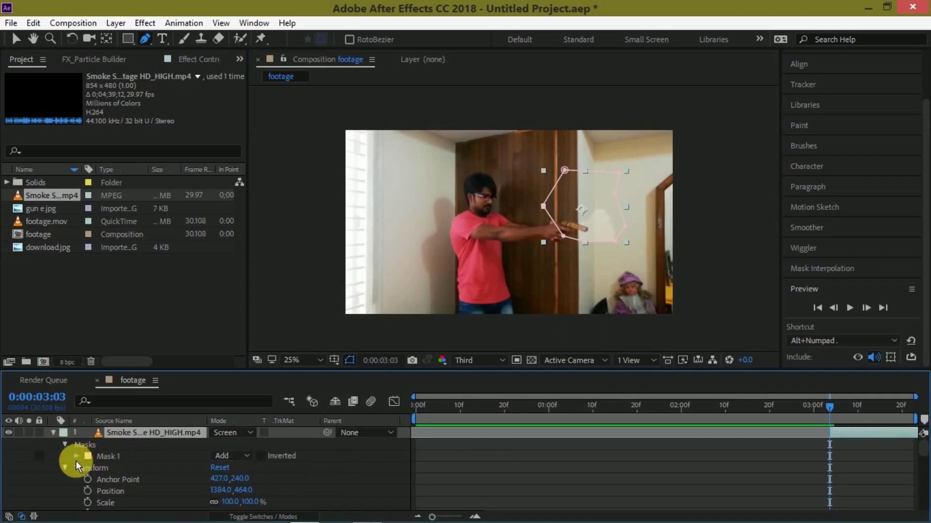
pyautogui.click(77, 457)
pyautogui.moveTo(249, 490); pyautogui.dragTo(487, 413)
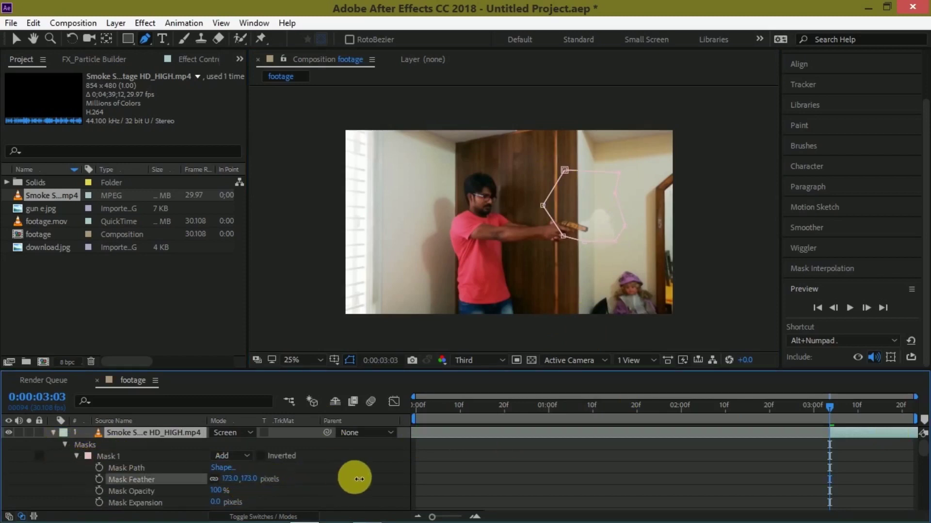
pyautogui.click(856, 438)
# Move the smoke layer slightly up and left to position 1328,432.
pyautogui.click(612, 228)
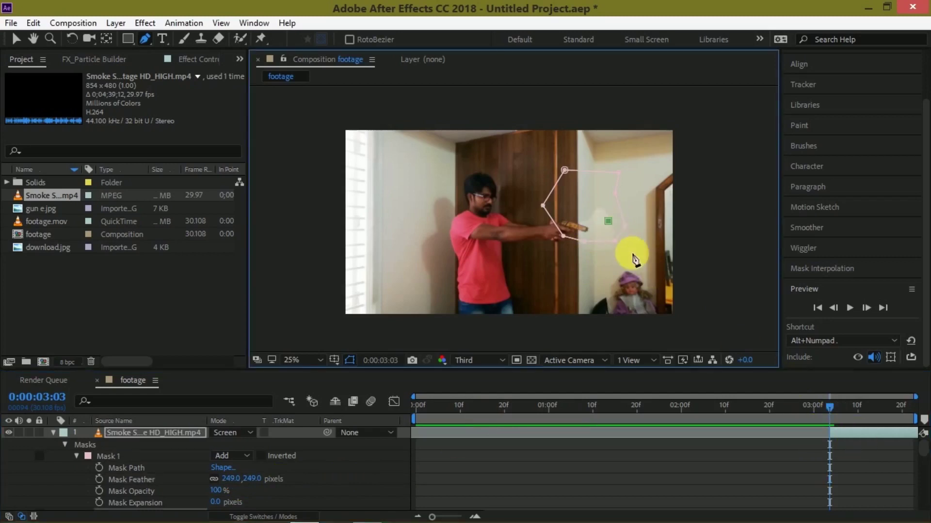
pyautogui.press('z')
pyautogui.click(870, 434)
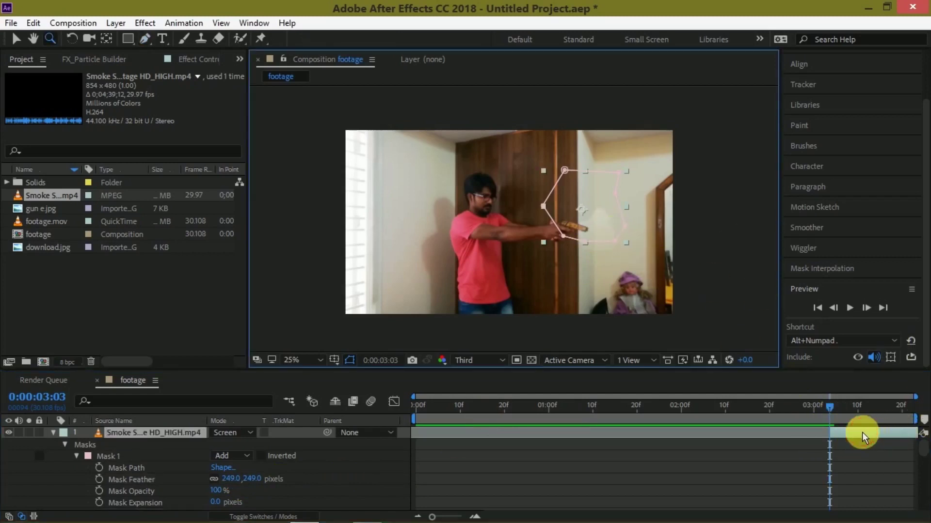
pyautogui.click(15, 39)
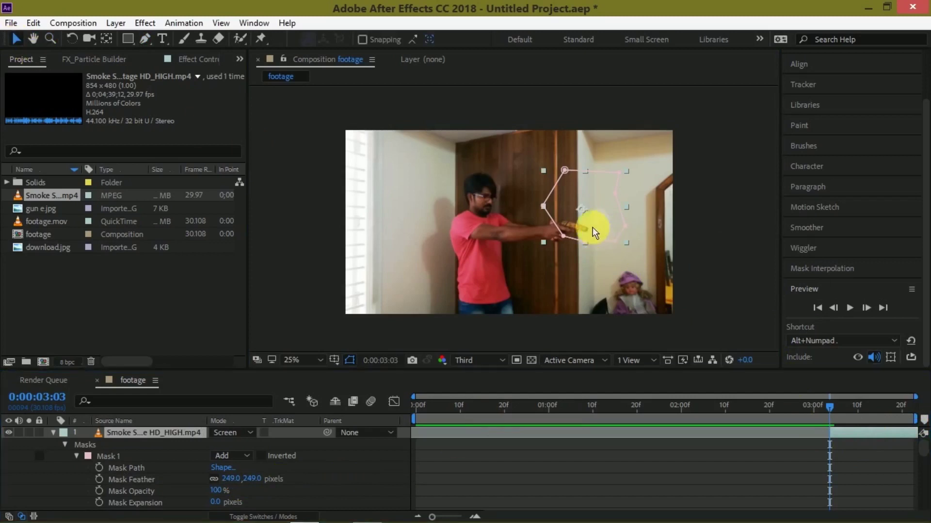
pyautogui.moveTo(592, 227); pyautogui.dragTo(583, 223)
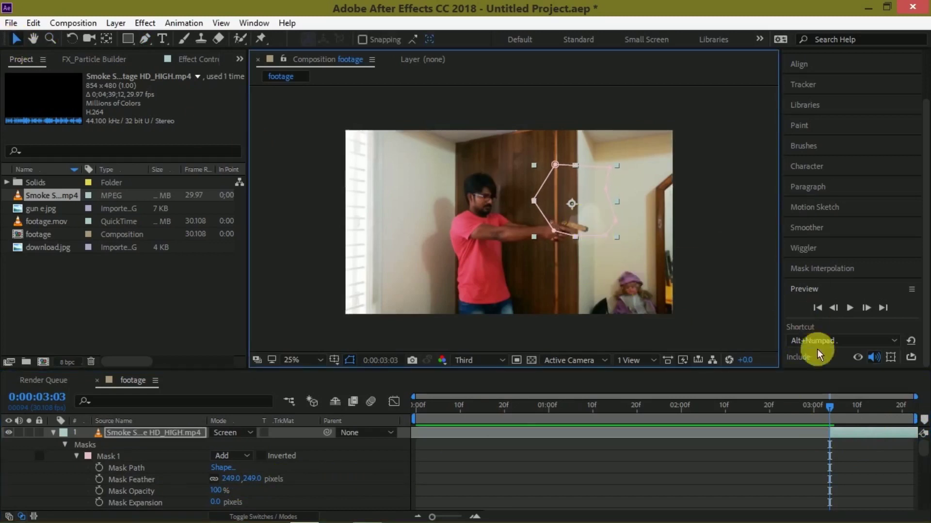
pyautogui.scroll(-3, 245, 487)
pyautogui.click(233, 491)
pyautogui.scroll(-2, 228, 485)
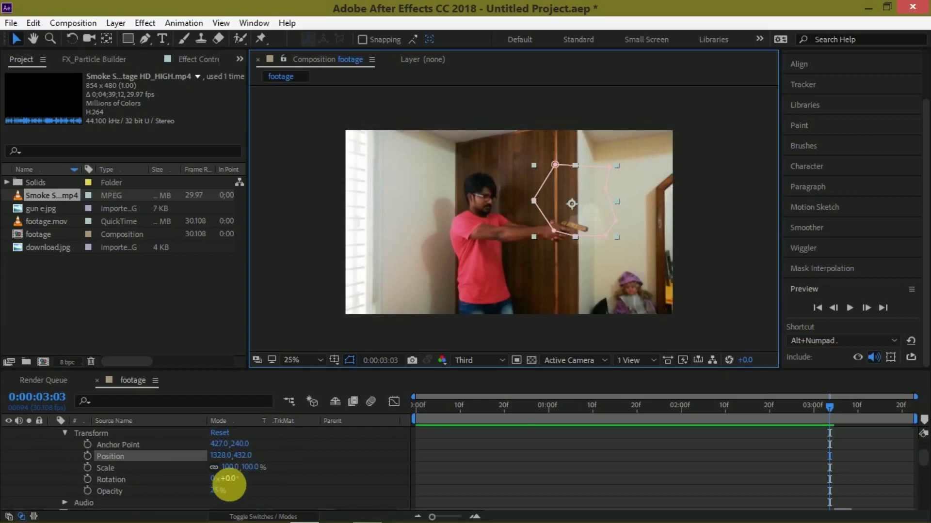
# Step forward frame by frame to 0:00:03:08 to check the smoke.
pyautogui.click(863, 312)
pyautogui.click(863, 312)
pyautogui.click(862, 312)
pyautogui.click(862, 312)
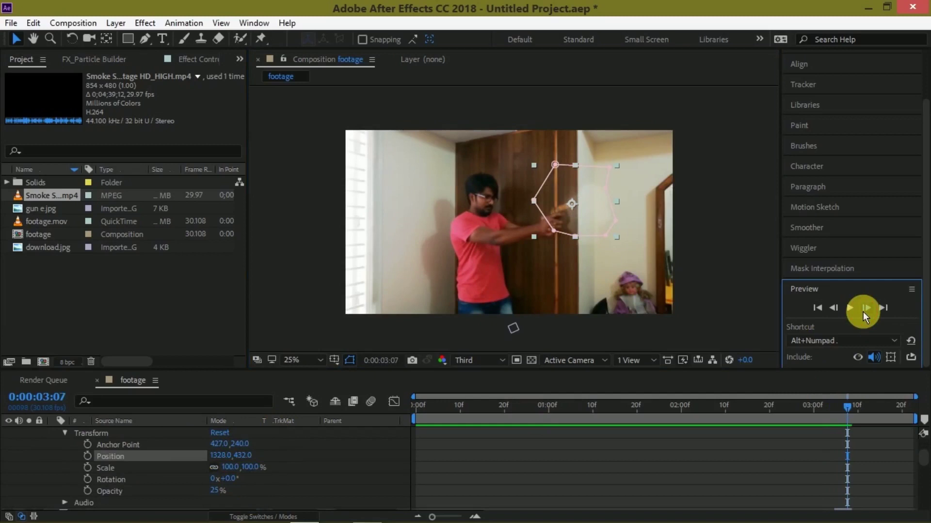
pyautogui.click(863, 312)
pyautogui.scroll(-2, 888, 499)
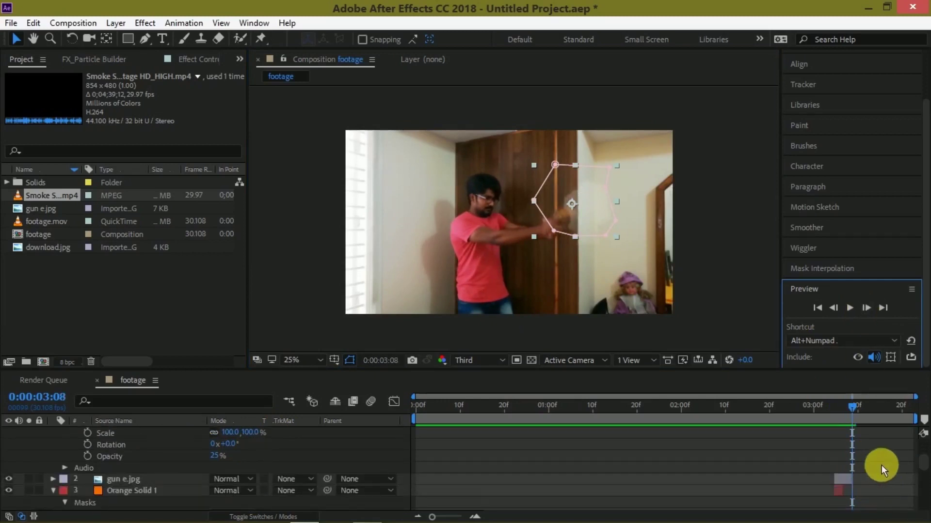
pyautogui.scroll(4, 883, 464)
pyautogui.scroll(1, 883, 463)
pyautogui.click(868, 431)
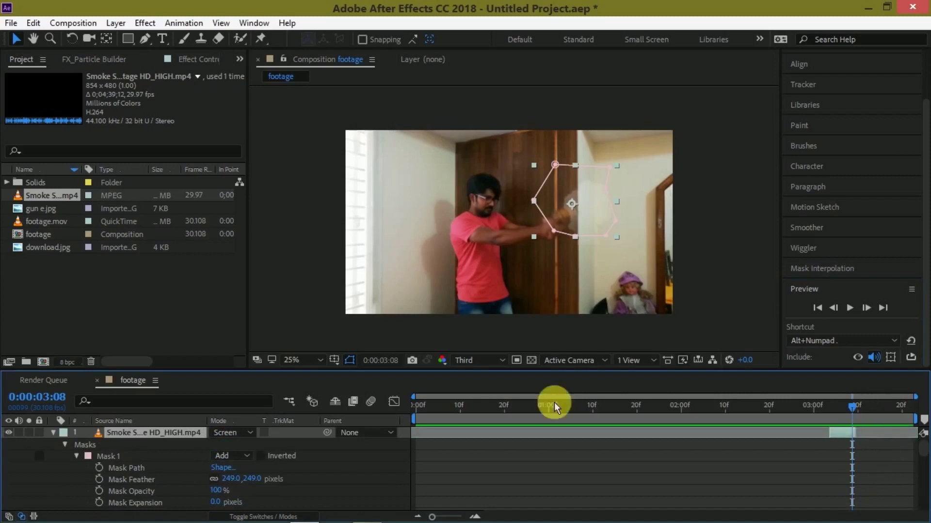
pyautogui.scroll(-3, 153, 472)
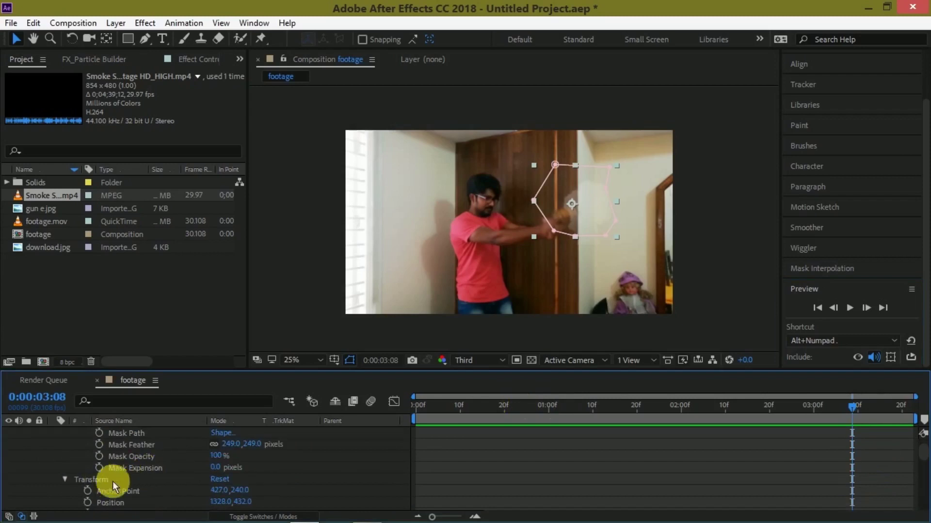
pyautogui.scroll(-5, 109, 479)
# Keyframe the smoke's opacity: 0% at 0:00:03:08 and 25% at 0:00:03:06, then scrub to preview.
pyautogui.click(88, 480)
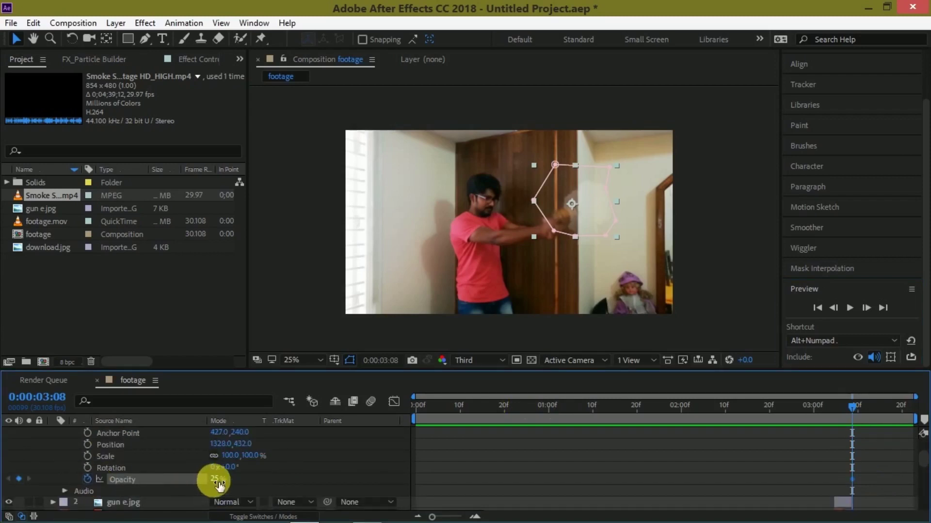
pyautogui.moveTo(214, 479); pyautogui.dragTo(124, 480)
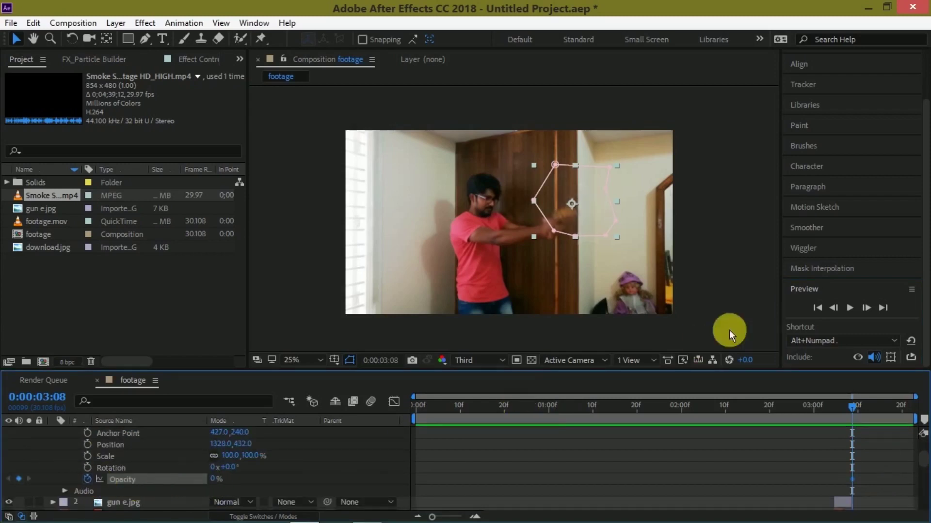
pyautogui.click(830, 307)
pyautogui.click(830, 308)
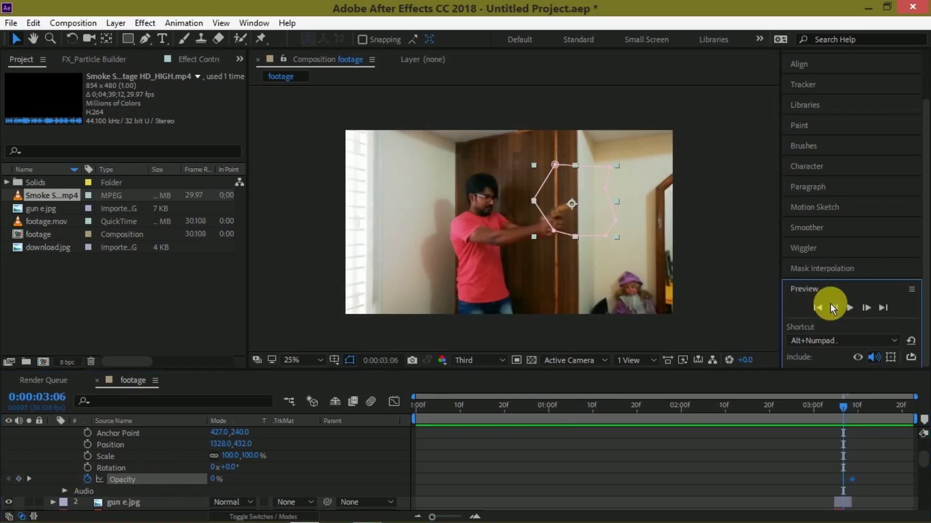
pyautogui.moveTo(216, 479); pyautogui.dragTo(238, 322)
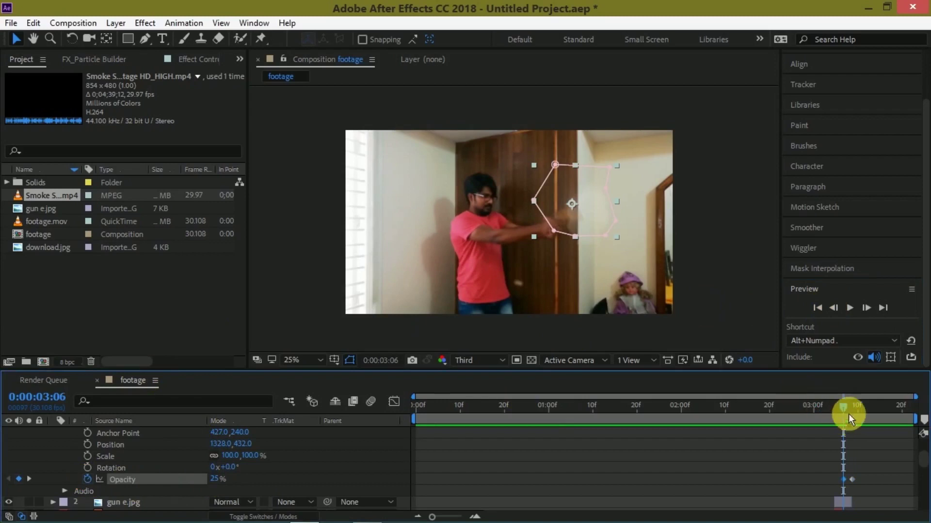
pyautogui.moveTo(846, 411); pyautogui.dragTo(825, 409)
pyautogui.press('.')
pyautogui.press('.')
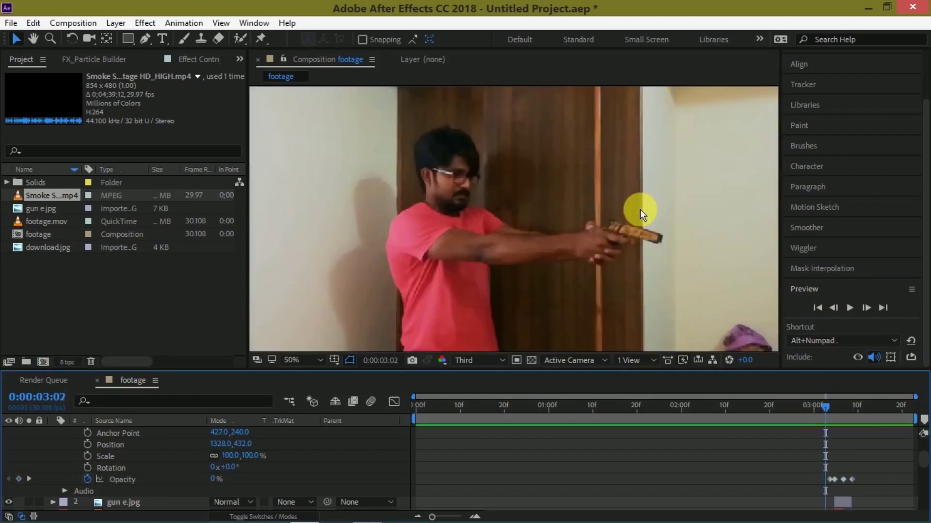
pyautogui.click(860, 312)
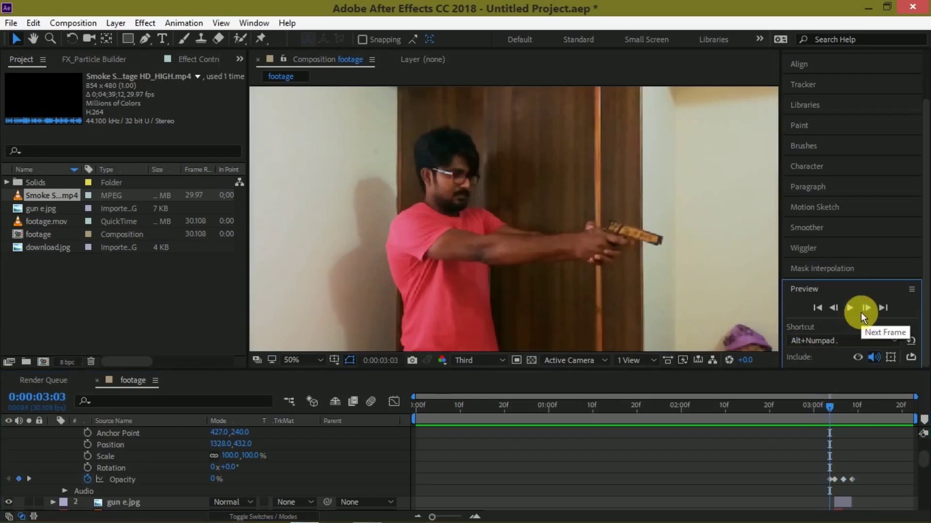
pyautogui.click(860, 312)
pyautogui.click(860, 312)
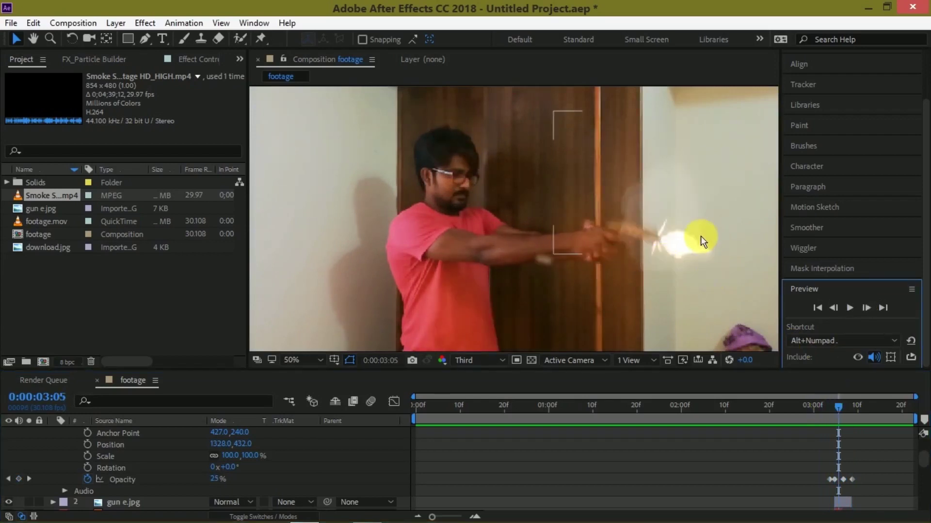
pyautogui.click(866, 308)
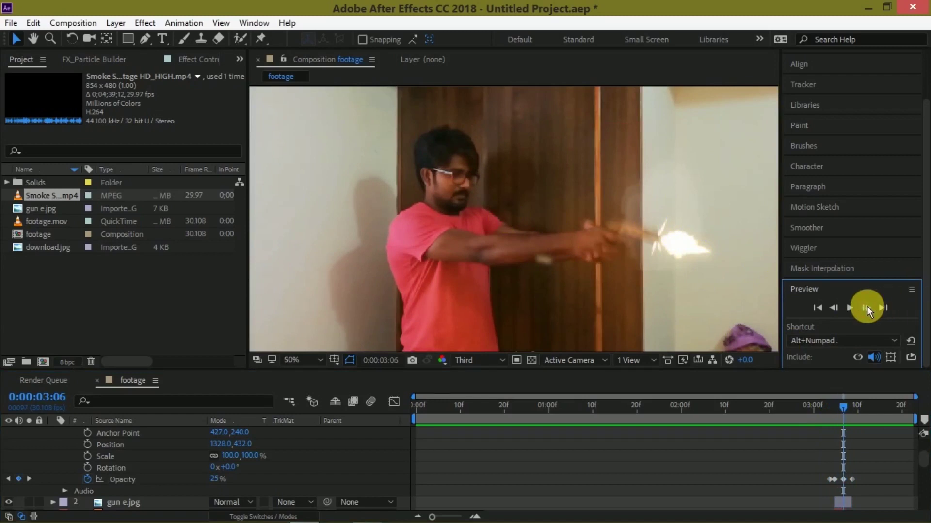
pyautogui.click(831, 307)
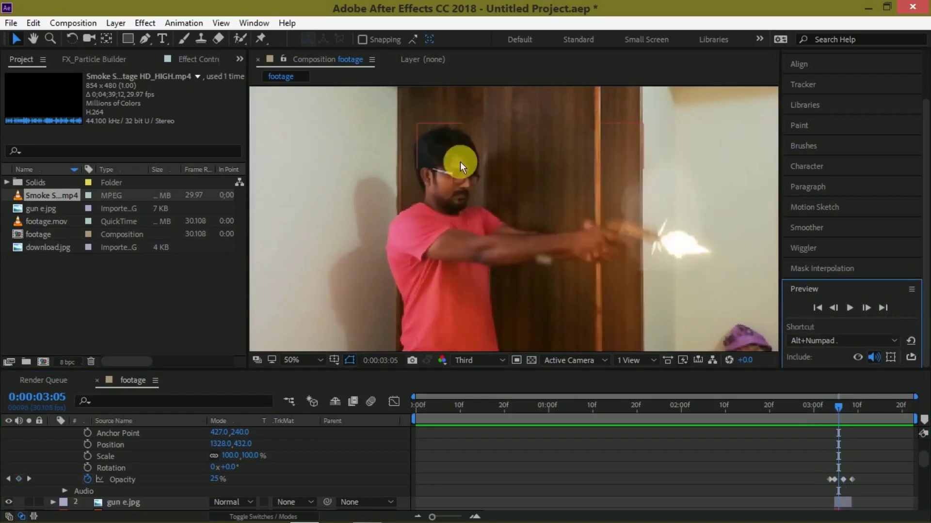
pyautogui.click(866, 310)
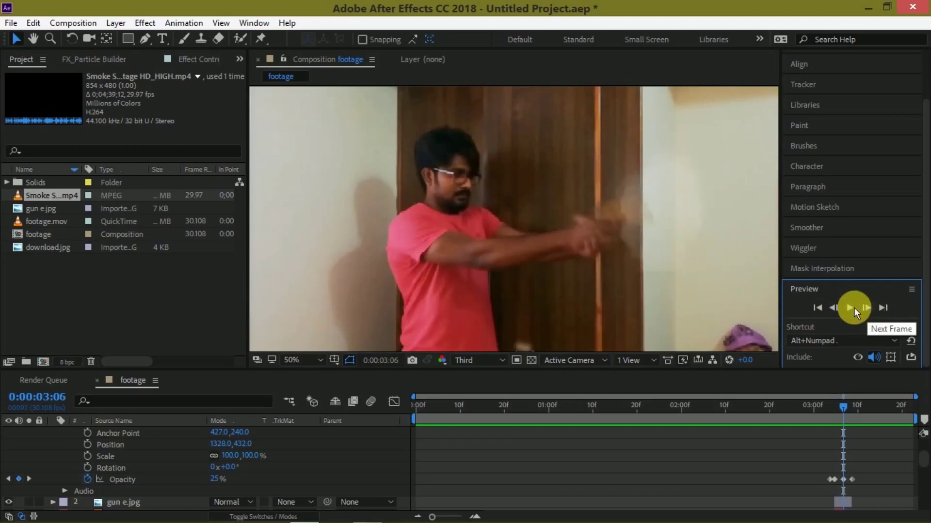